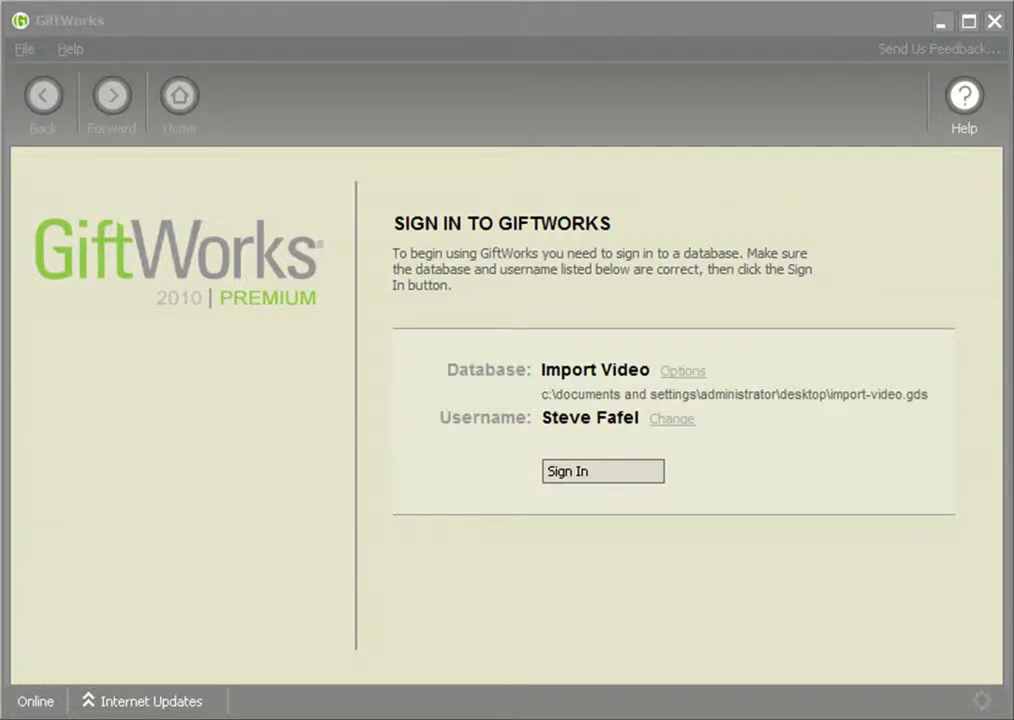
# Sign in to the Import Video database and start a file import from the database and maintenance settings.
pyautogui.click(610, 477)
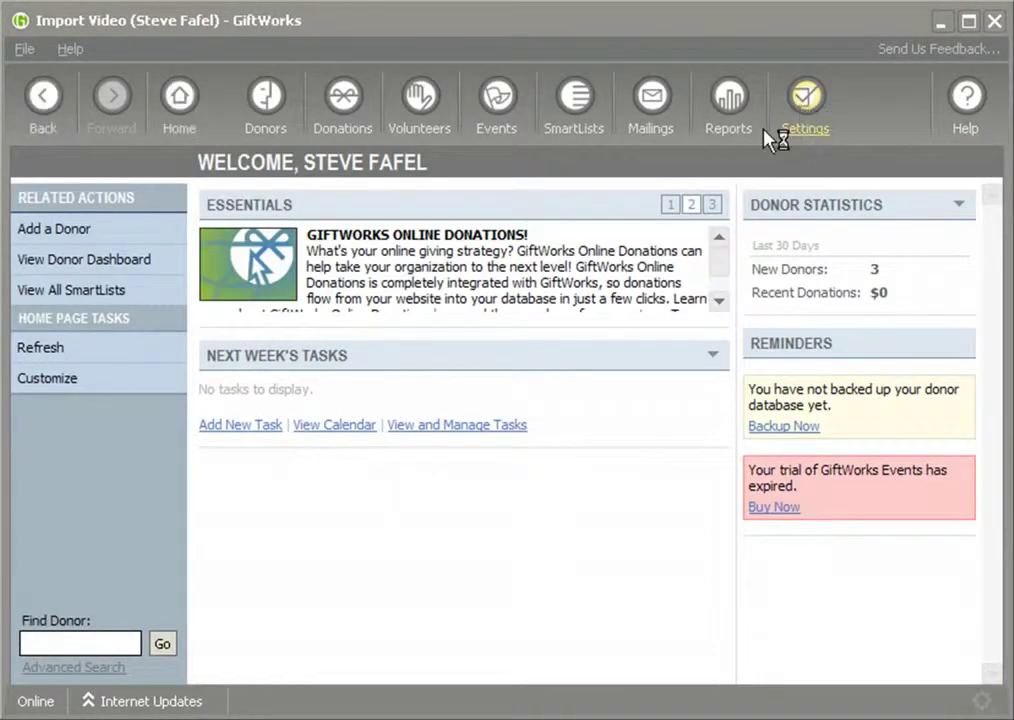
pyautogui.click(803, 172)
pyautogui.click(293, 545)
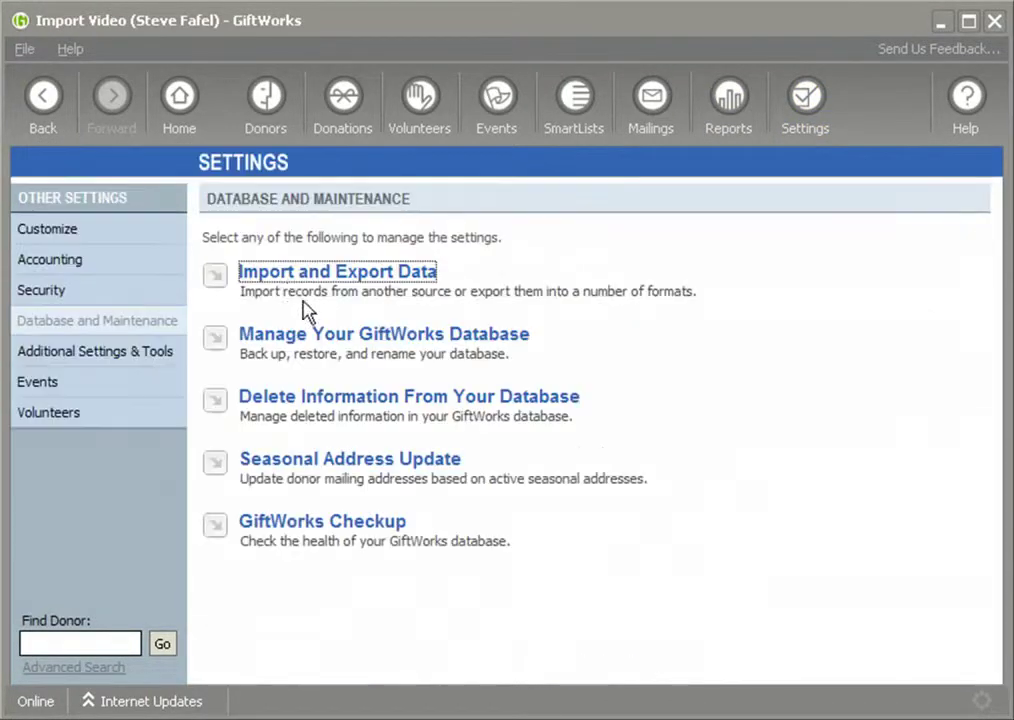
pyautogui.click(283, 274)
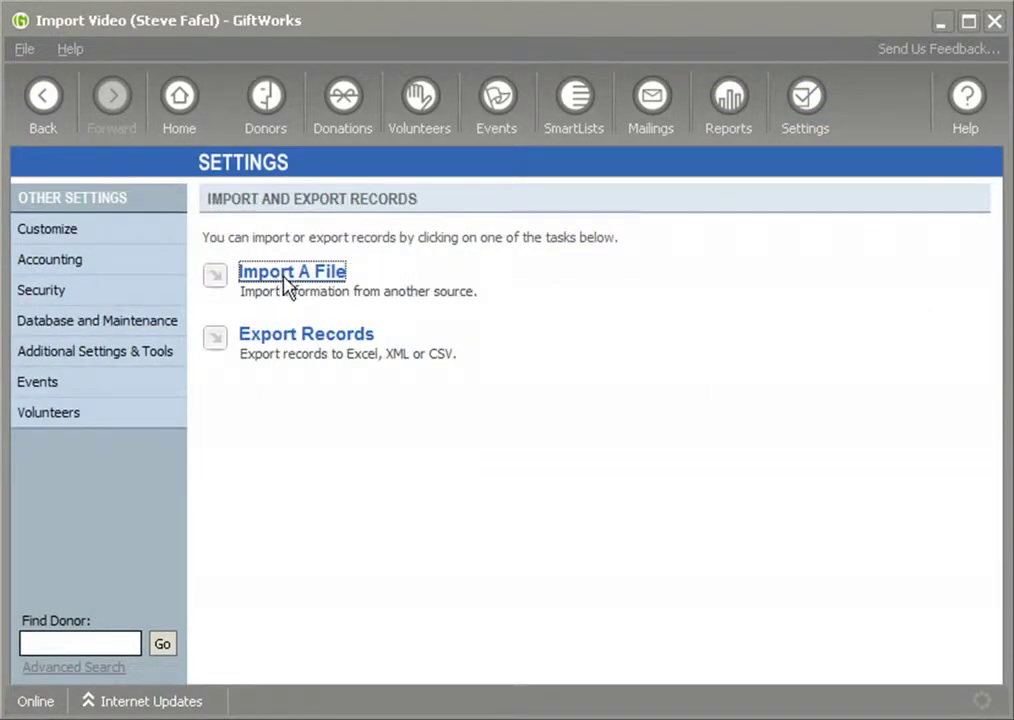
pyautogui.click(287, 288)
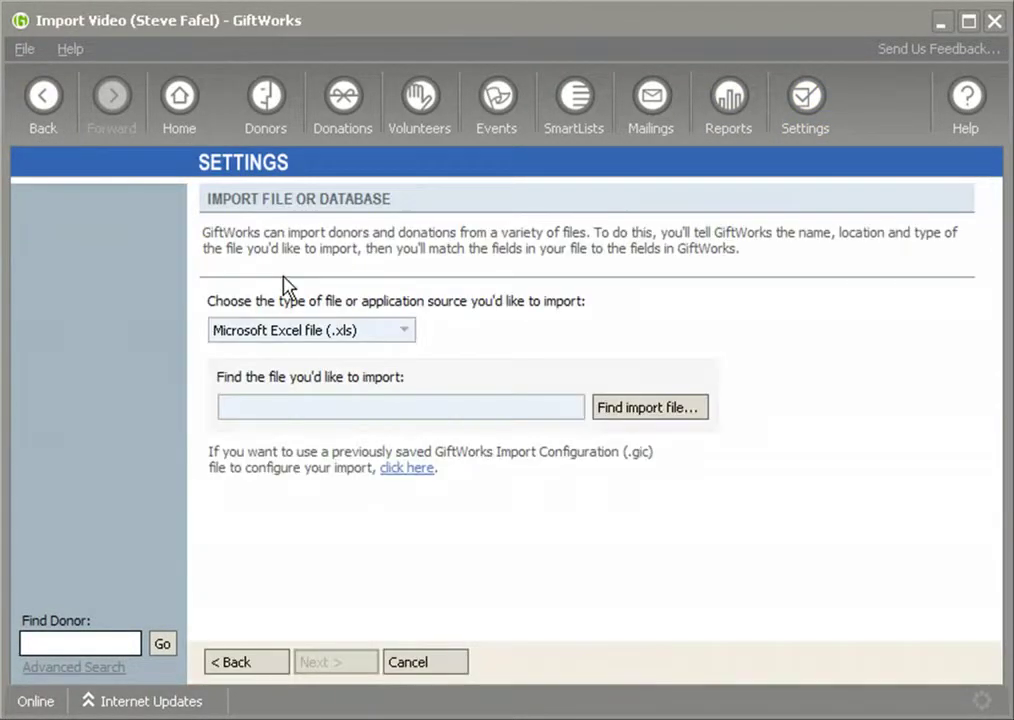
# Choose Import.xls from the ImportTour folder on the desktop and continue to field assignment with the default donor options.
pyautogui.click(641, 411)
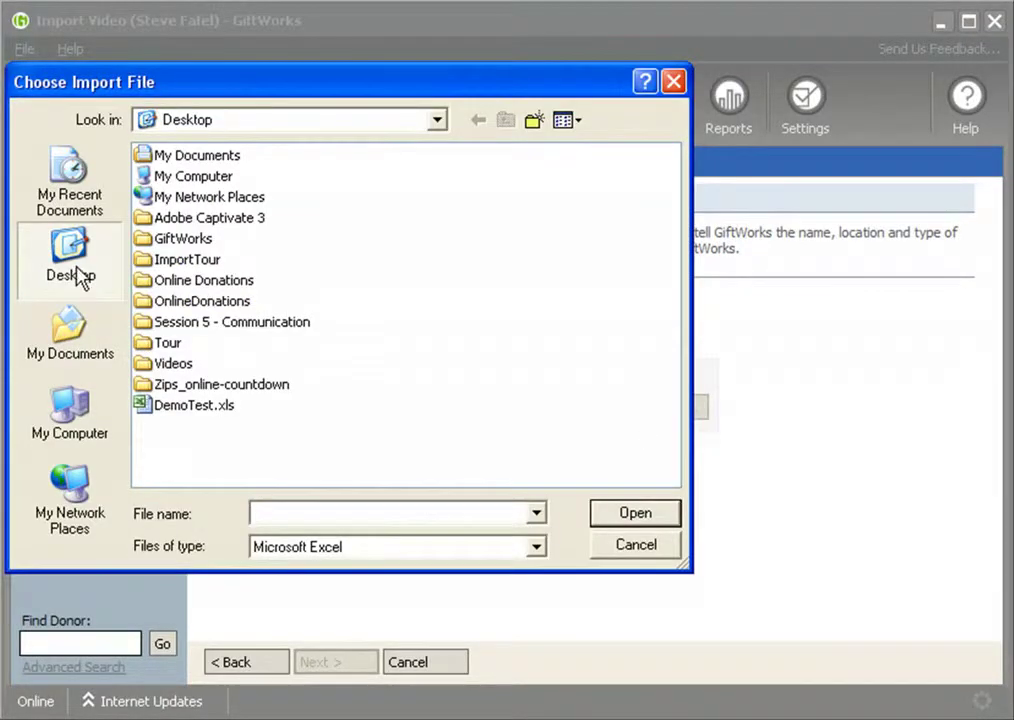
pyautogui.click(155, 260)
pyautogui.doubleClick(152, 262)
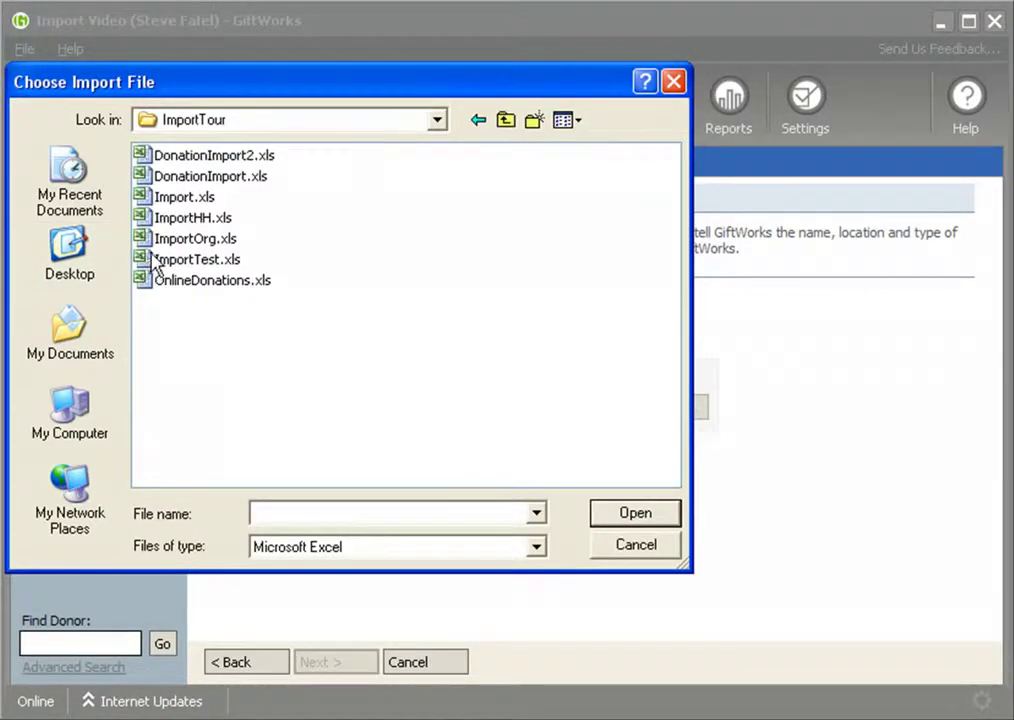
pyautogui.doubleClick(141, 196)
pyautogui.click(331, 662)
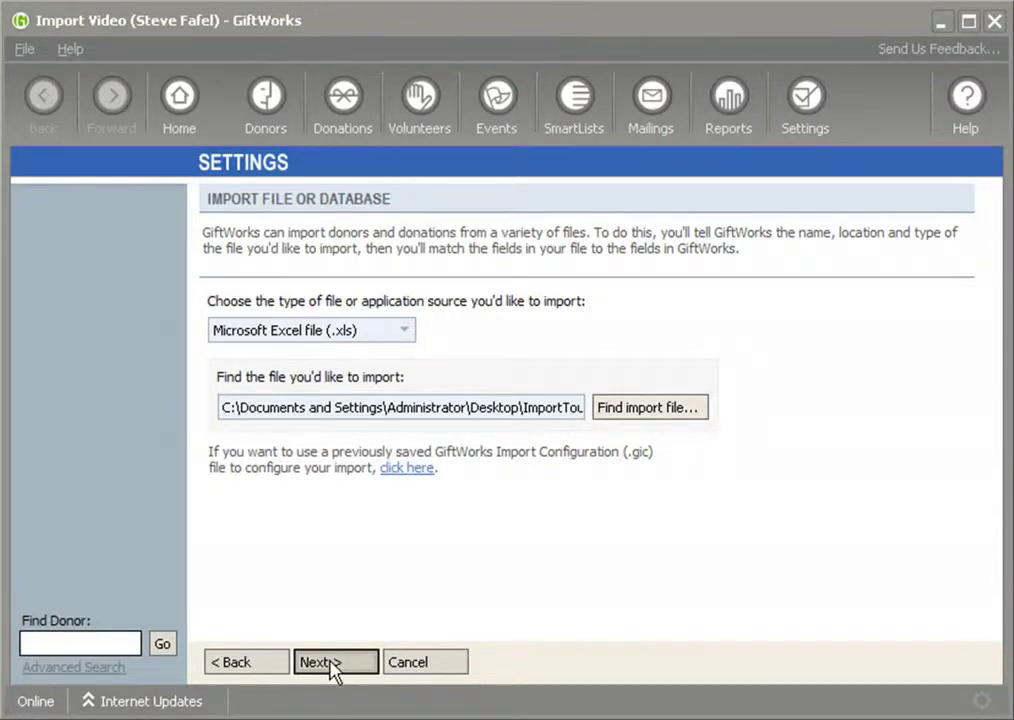
pyautogui.click(337, 665)
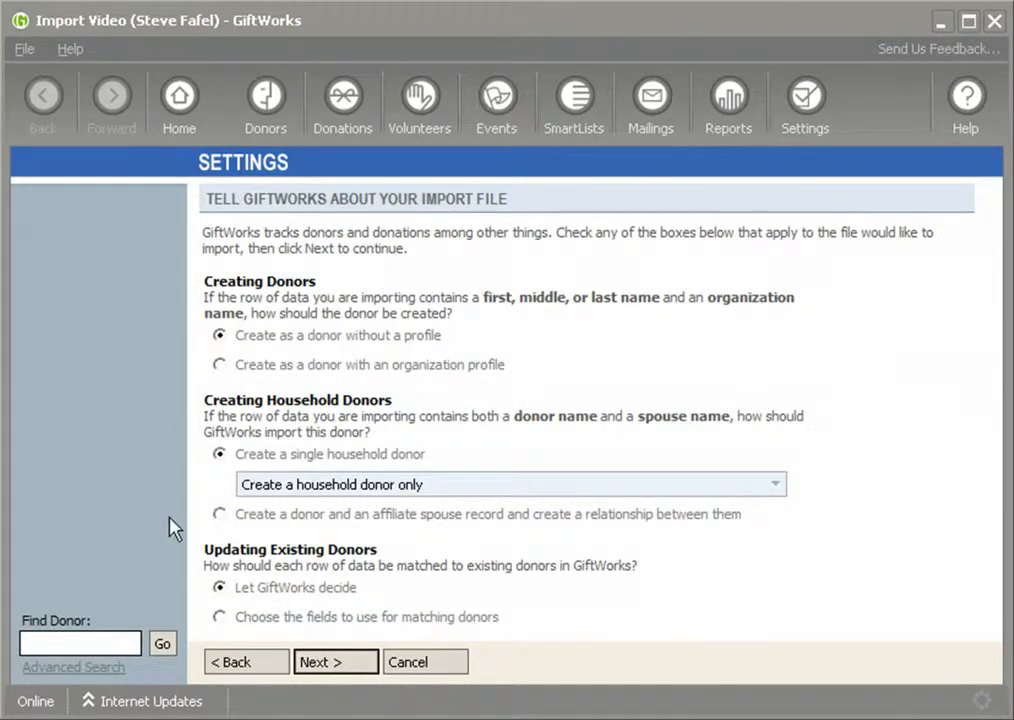
pyautogui.click(356, 668)
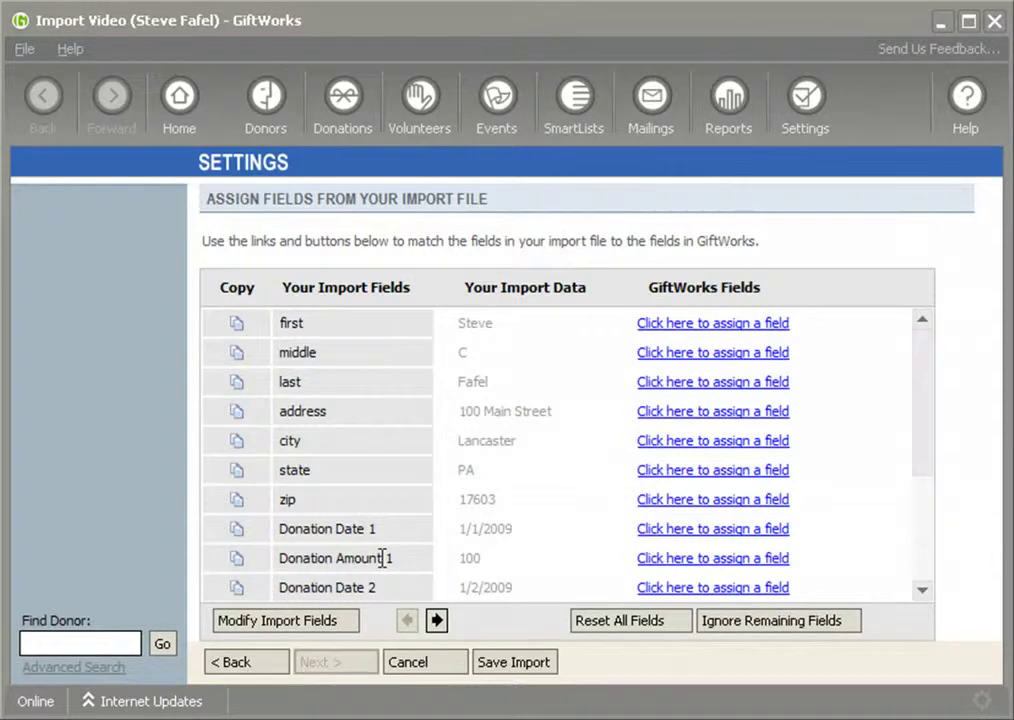
# Examine the import fields, import data and GiftWorks fields columns of the field assignment table.
pyautogui.moveTo(283, 287); pyautogui.dragTo(403, 287)
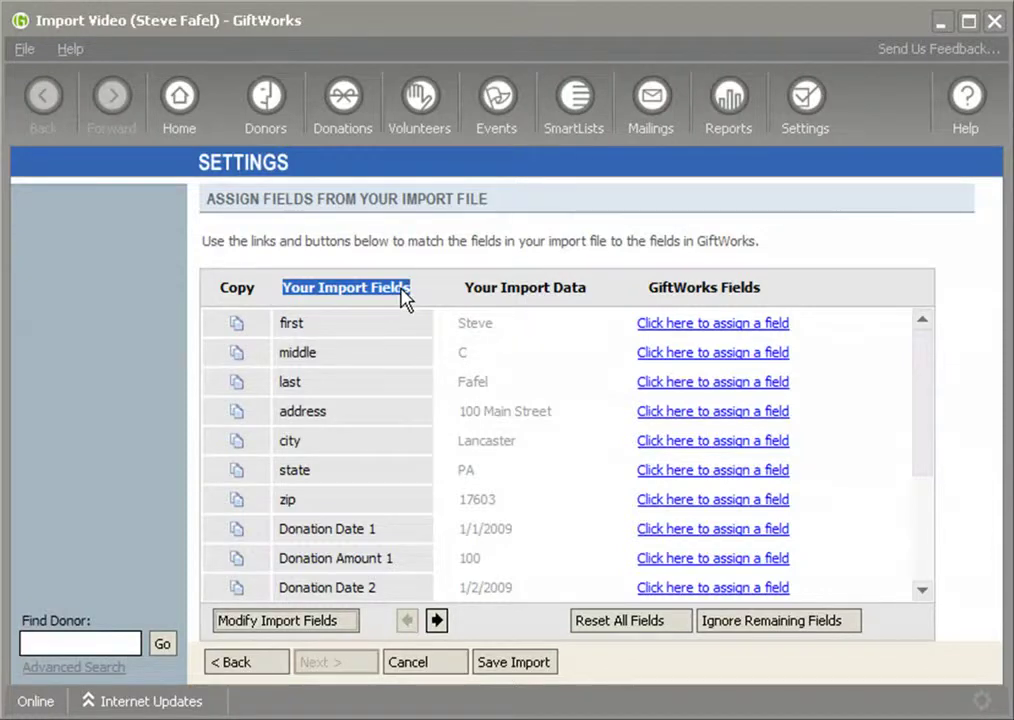
pyautogui.moveTo(649, 287); pyautogui.dragTo(748, 290)
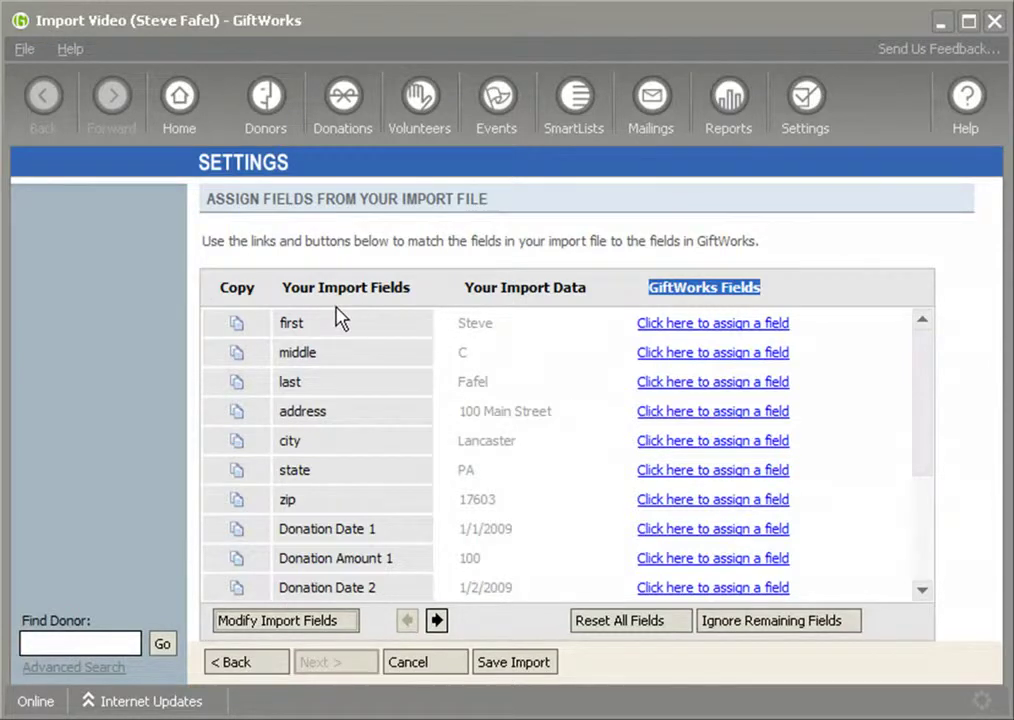
pyautogui.moveTo(283, 288); pyautogui.dragTo(399, 293)
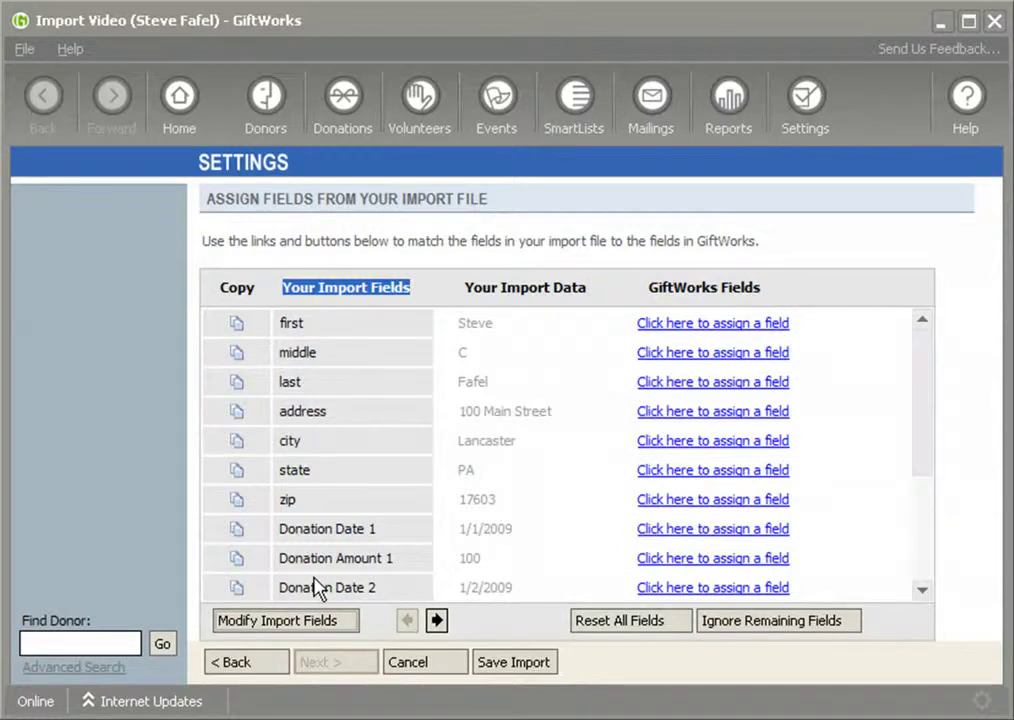
pyautogui.moveTo(464, 287); pyautogui.dragTo(573, 290)
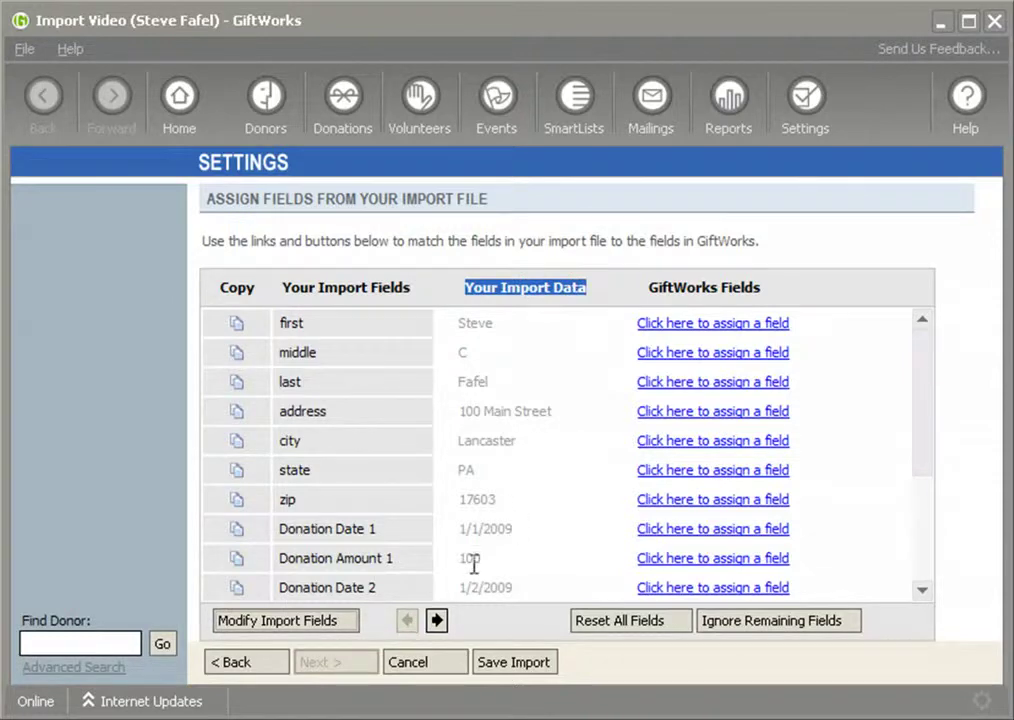
# Page forward and back between the first two records of the import data, ending on the first record.
pyautogui.click(436, 622)
pyautogui.click(407, 621)
pyautogui.click(437, 621)
pyautogui.click(407, 621)
pyautogui.click(437, 621)
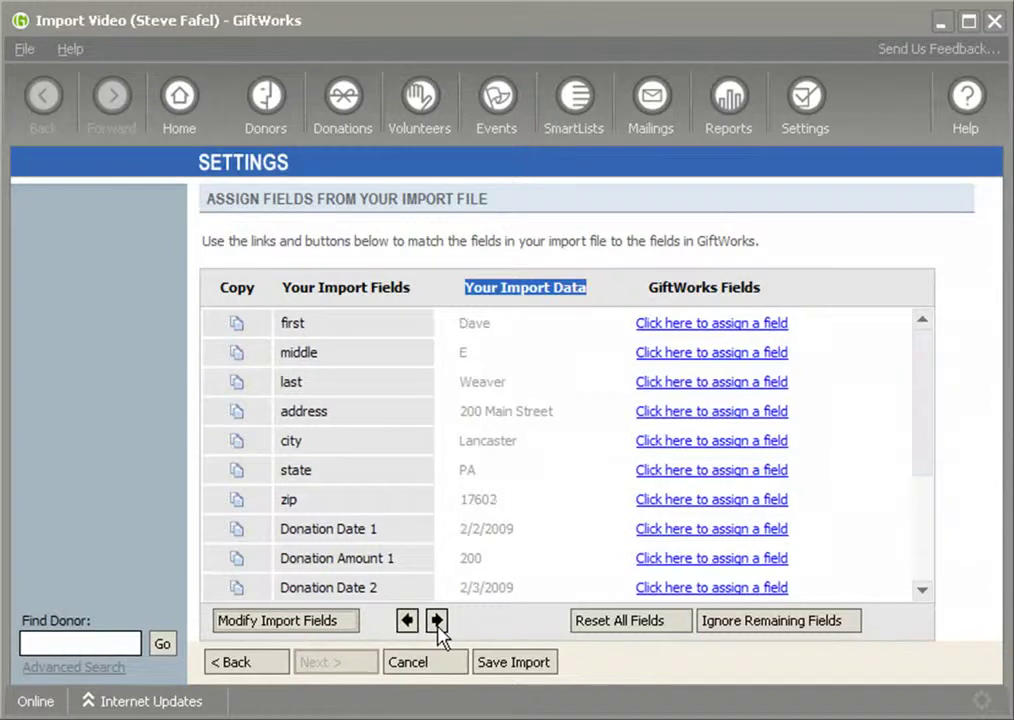
pyautogui.click(407, 621)
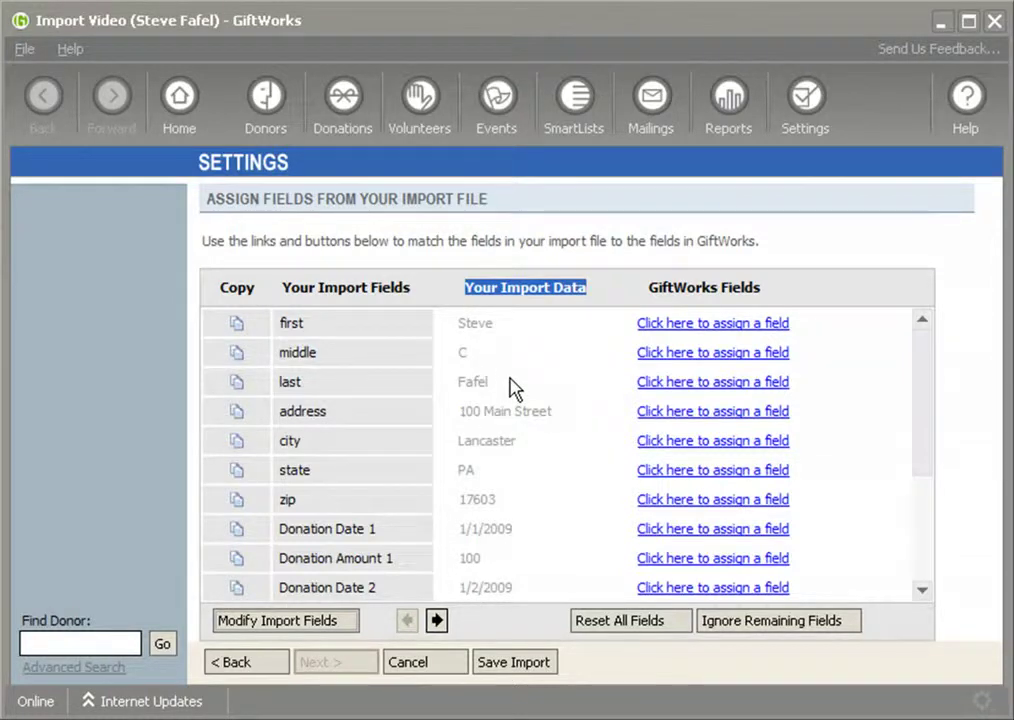
# Review the GiftWorks fields assignable to the import field first, covering donor name, details, addresses, phone/email and notes.
pyautogui.doubleClick(702, 296)
pyautogui.moveTo(702, 296); pyautogui.dragTo(764, 301)
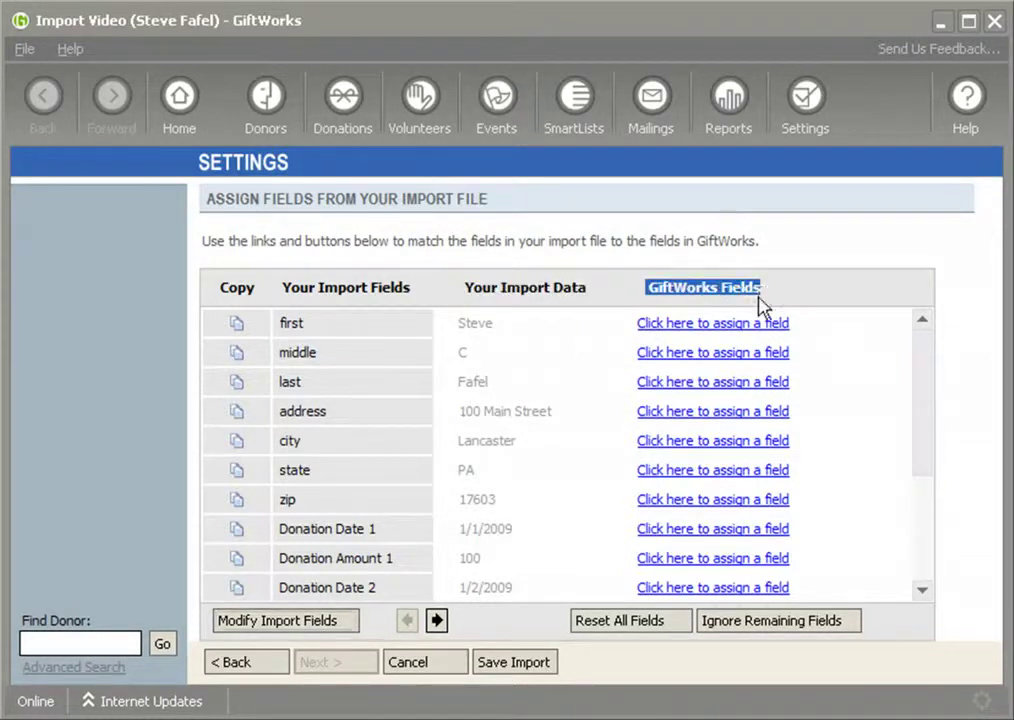
pyautogui.click(719, 335)
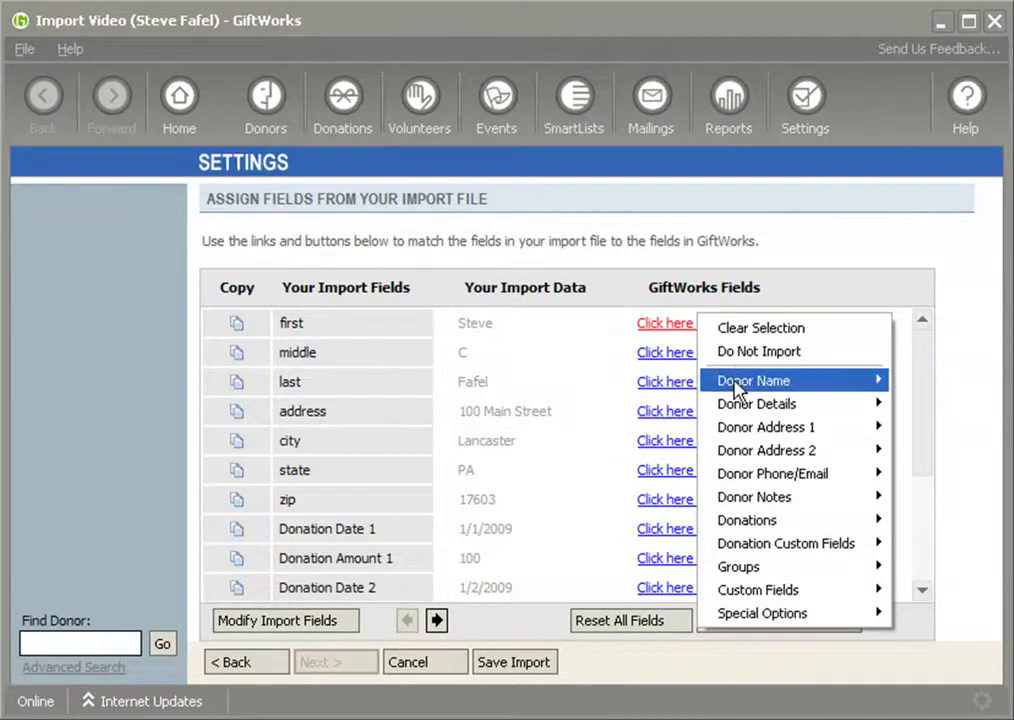
pyautogui.moveTo(736, 388)
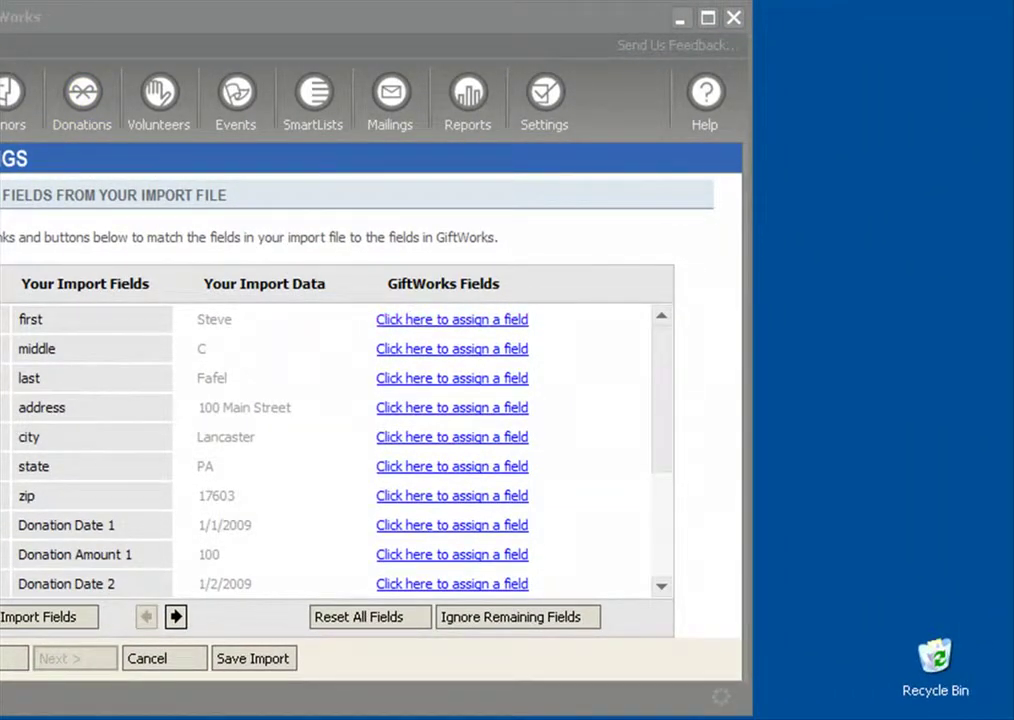
pyautogui.click(463, 320)
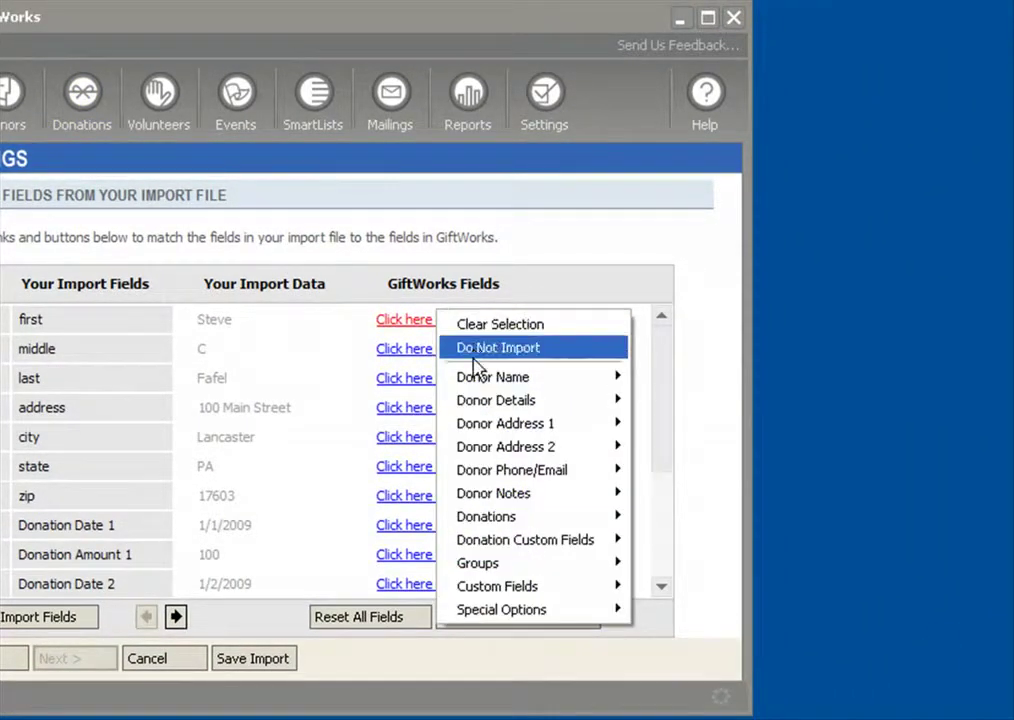
pyautogui.moveTo(478, 380)
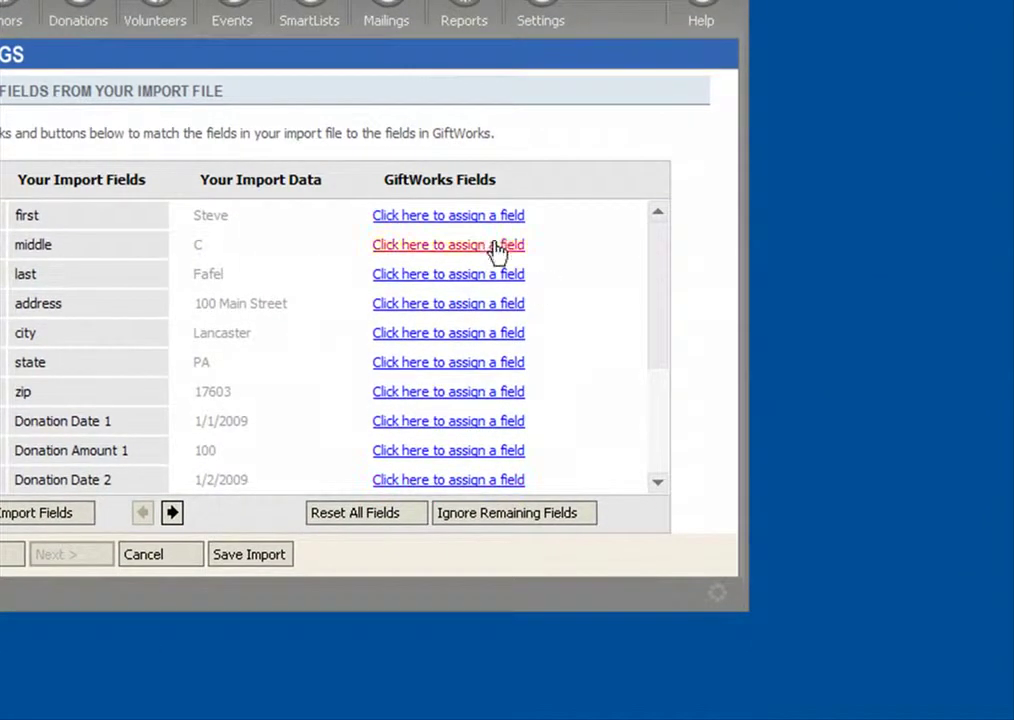
pyautogui.click(446, 318)
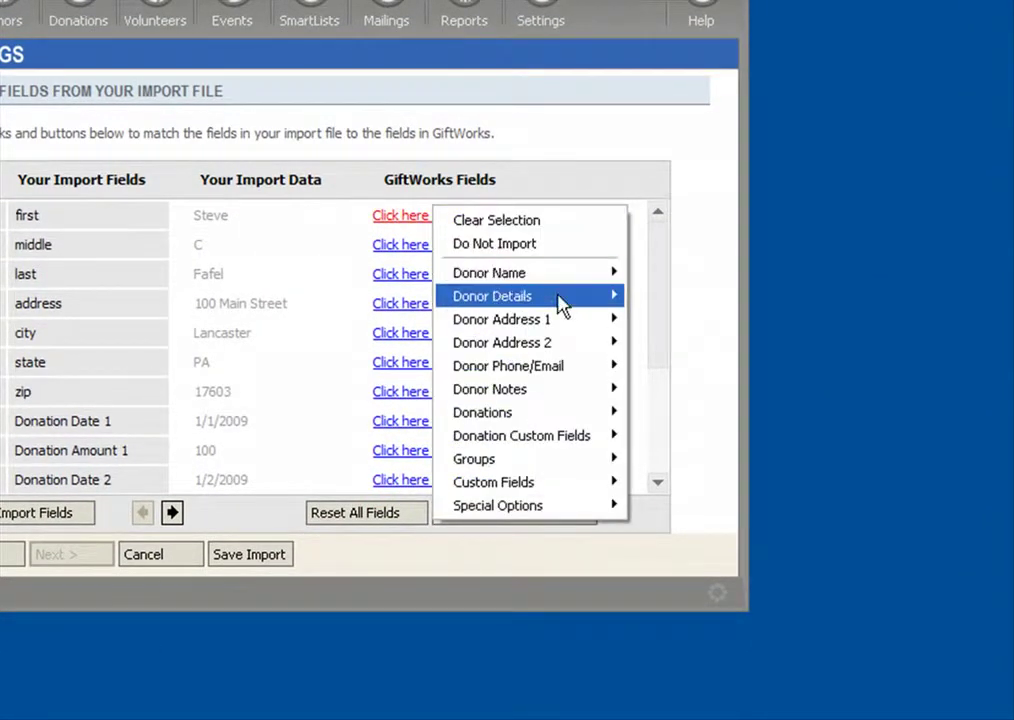
pyautogui.moveTo(600, 278)
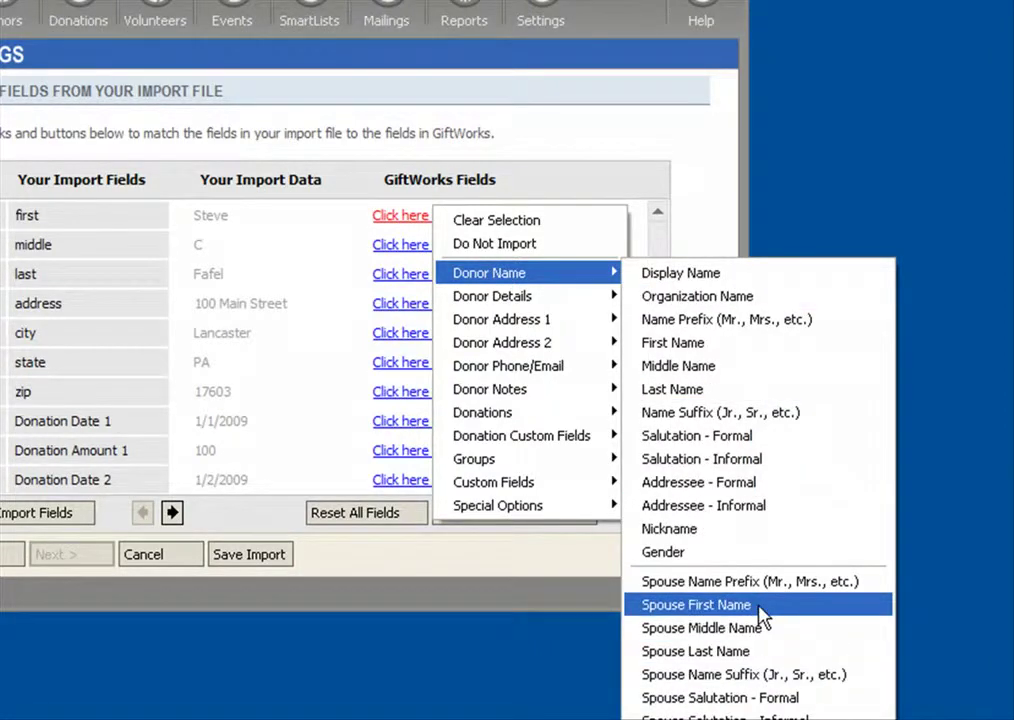
pyautogui.moveTo(520, 300)
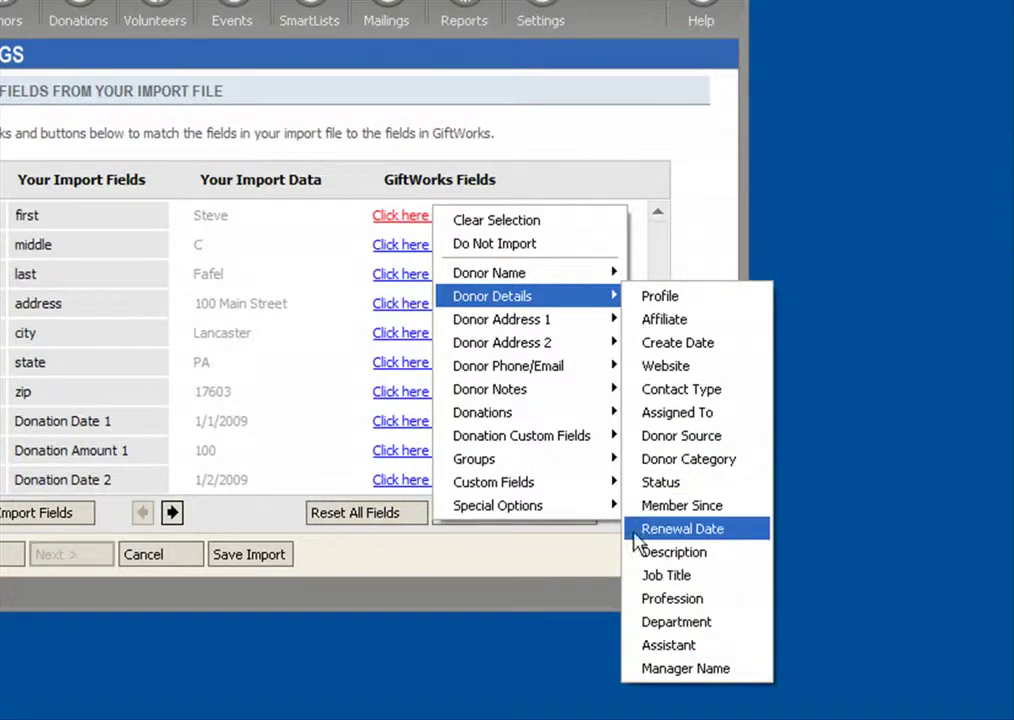
pyautogui.moveTo(541, 334)
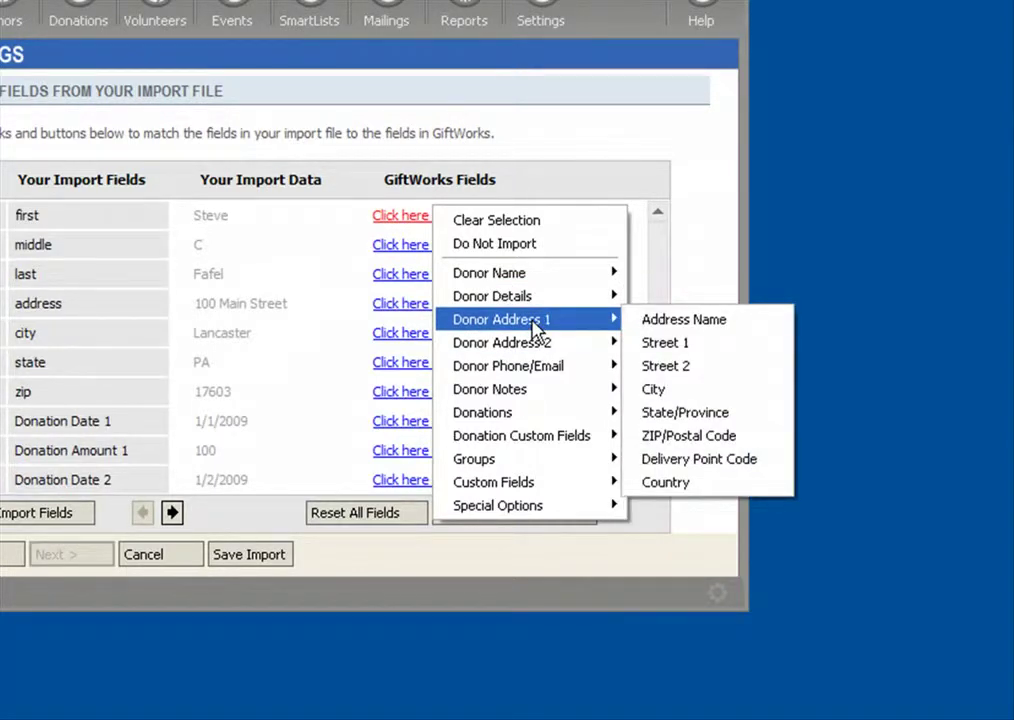
pyautogui.moveTo(522, 351)
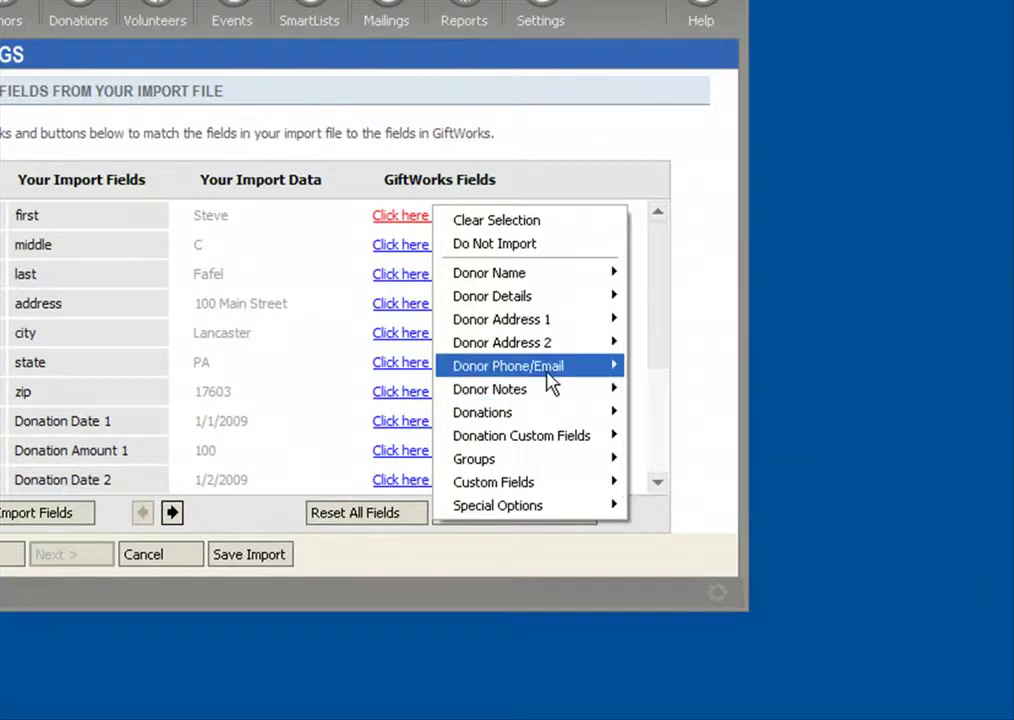
pyautogui.moveTo(548, 368)
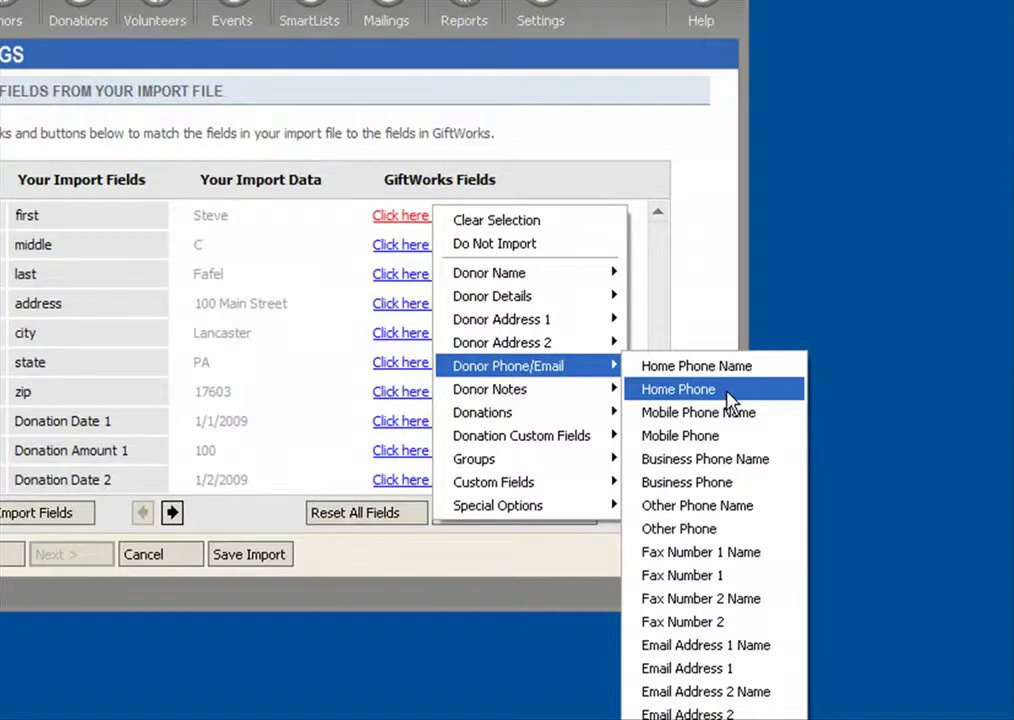
pyautogui.moveTo(538, 398)
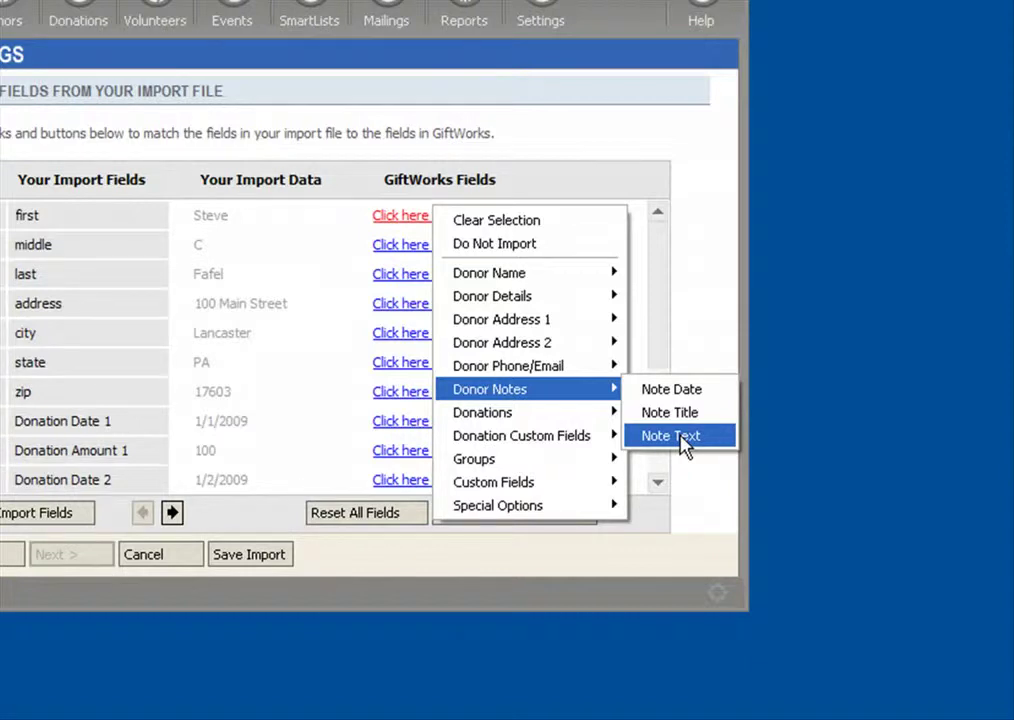
pyautogui.moveTo(515, 415)
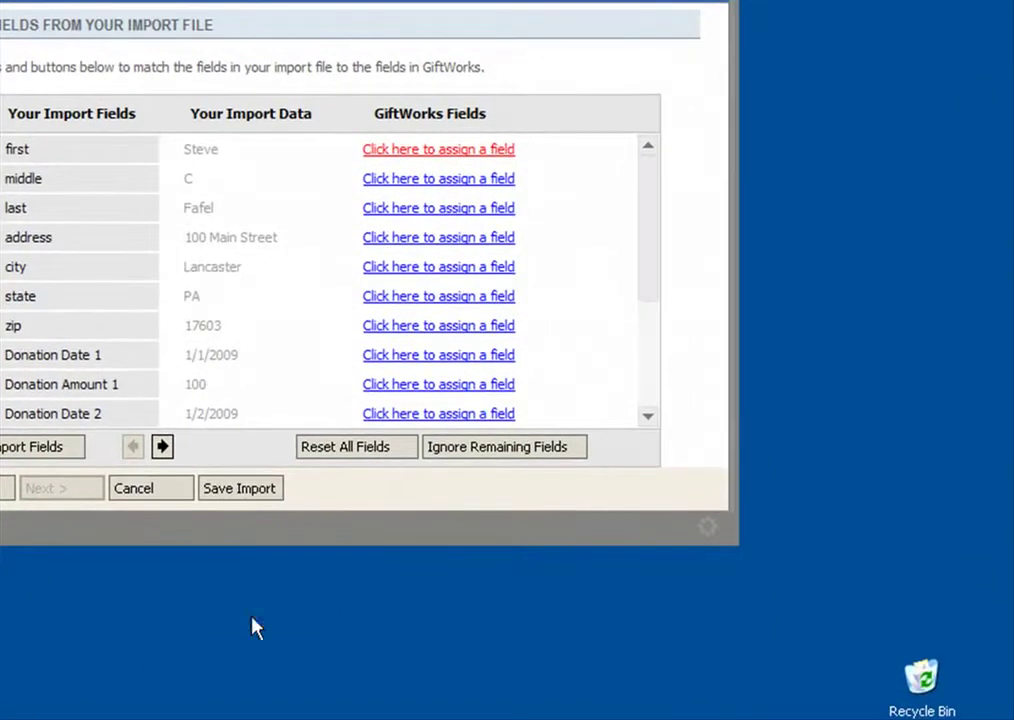
# Look through the donation fields available for Donation 1, leaving the import field first unassigned.
pyautogui.click(455, 195)
pyautogui.moveTo(565, 348)
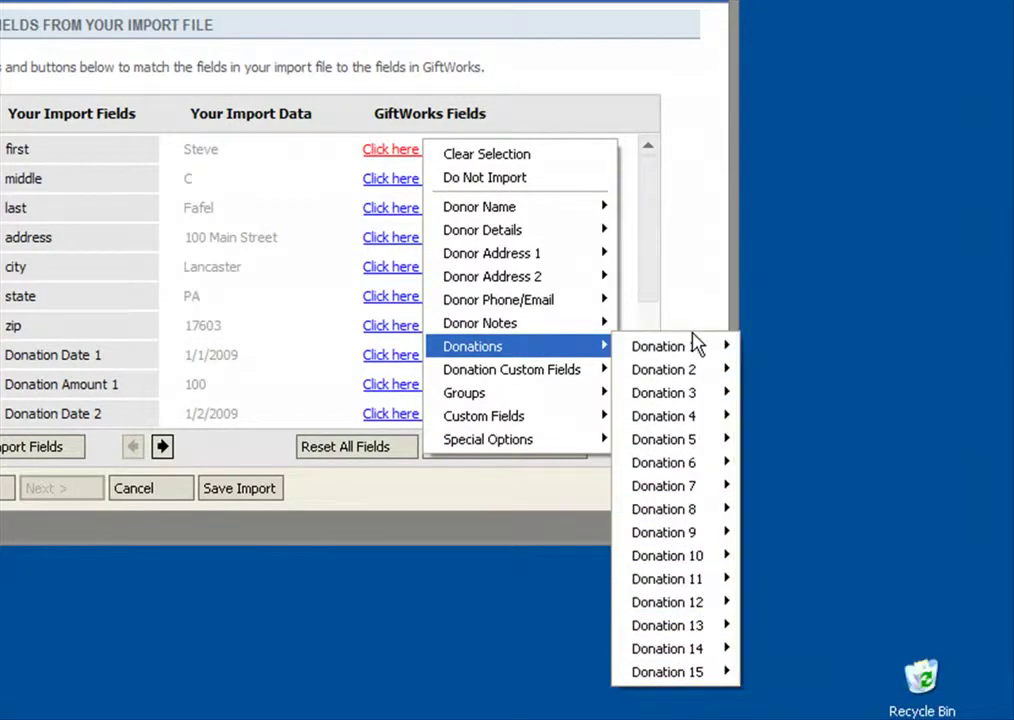
pyautogui.moveTo(693, 350)
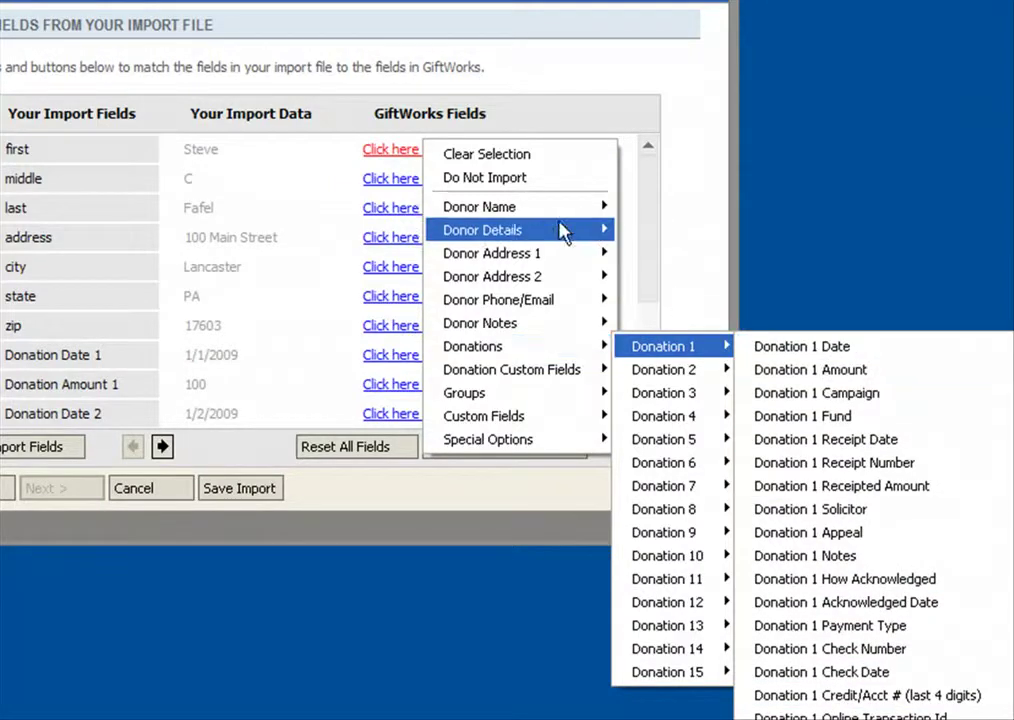
pyautogui.click(346, 160)
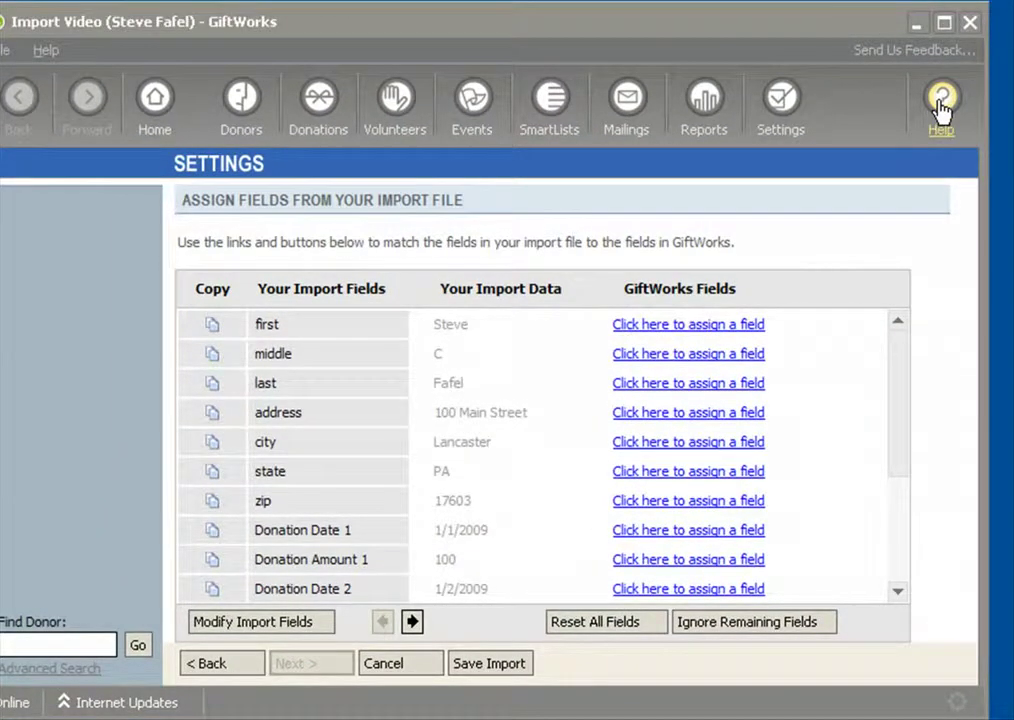
# Open the Assign Fields help, read through its guidance on mapping and copying import fields, and return to its beginning.
pyautogui.click(945, 112)
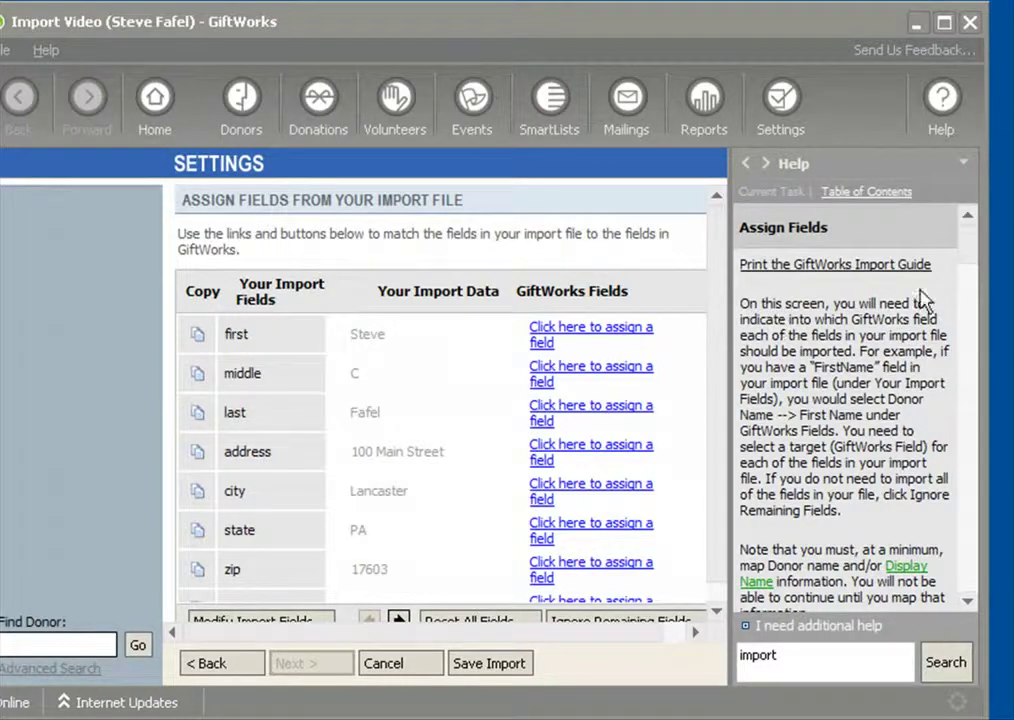
pyautogui.scroll(-4, 967, 277)
pyautogui.scroll(-5, 967, 285)
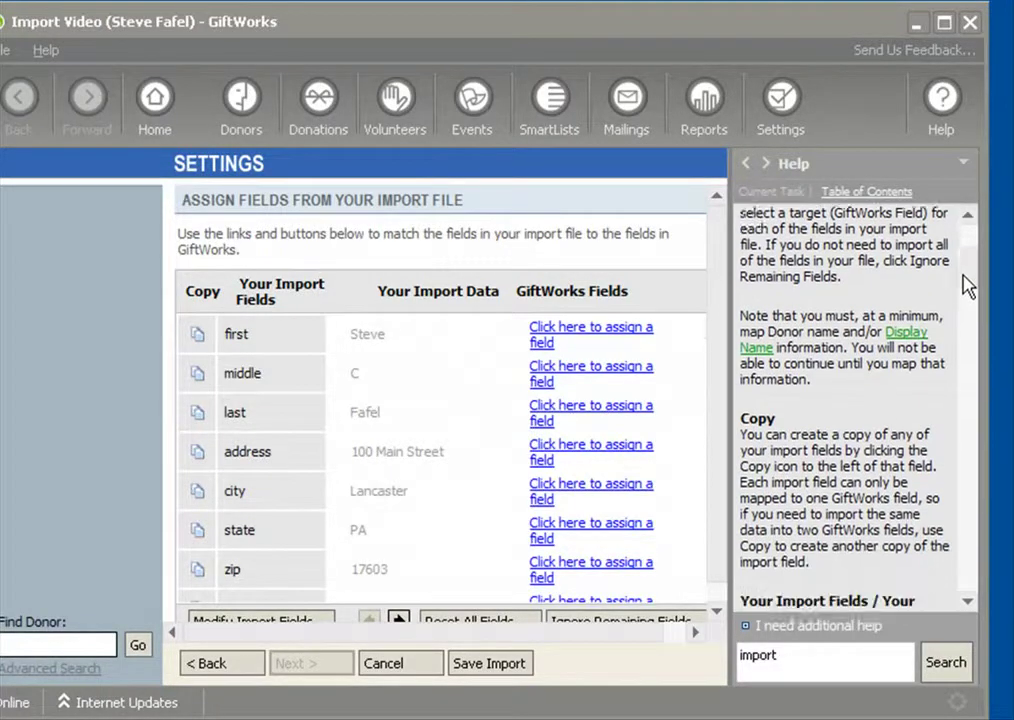
pyautogui.scroll(-1, 970, 304)
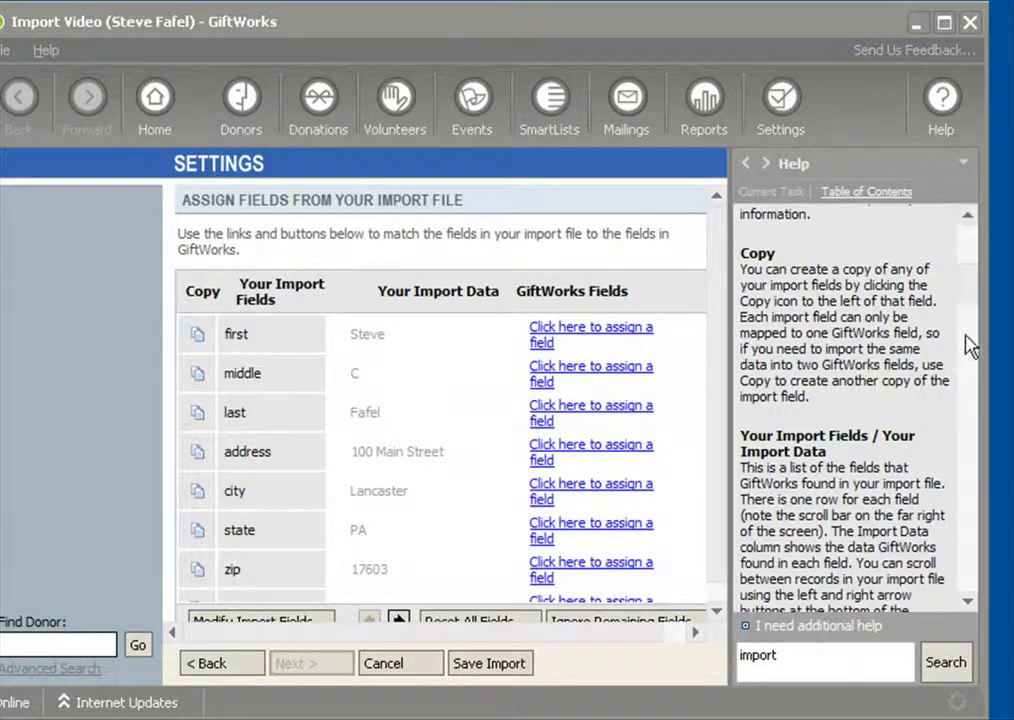
pyautogui.scroll(5, 975, 300)
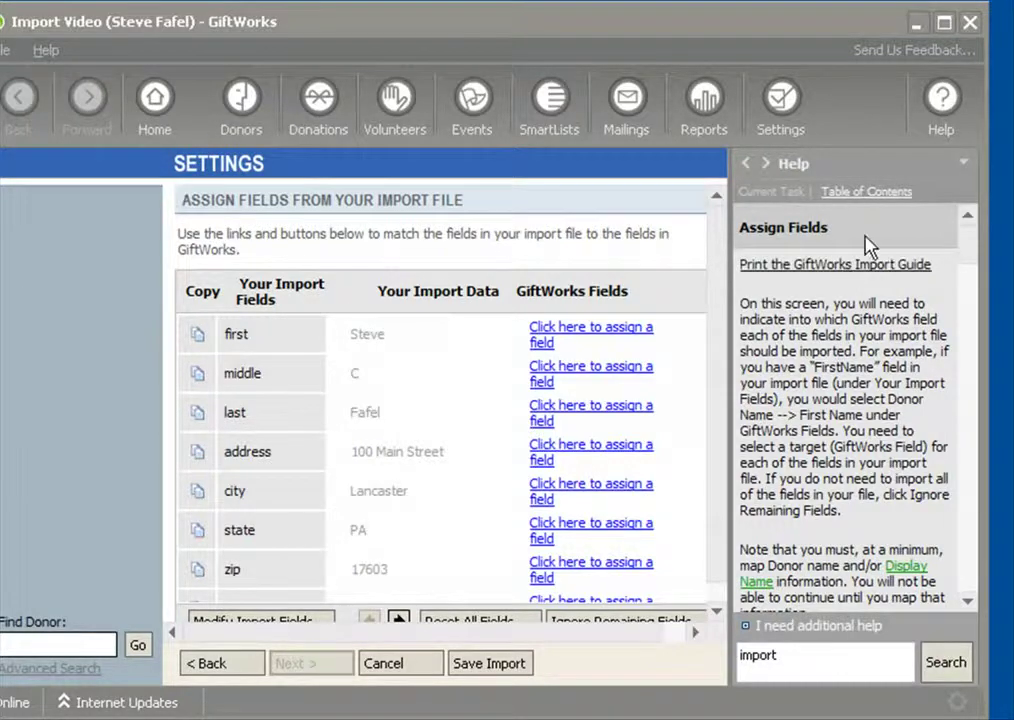
# Close the help and assign the import field first to Donor Name > First Name.
pyautogui.click(939, 102)
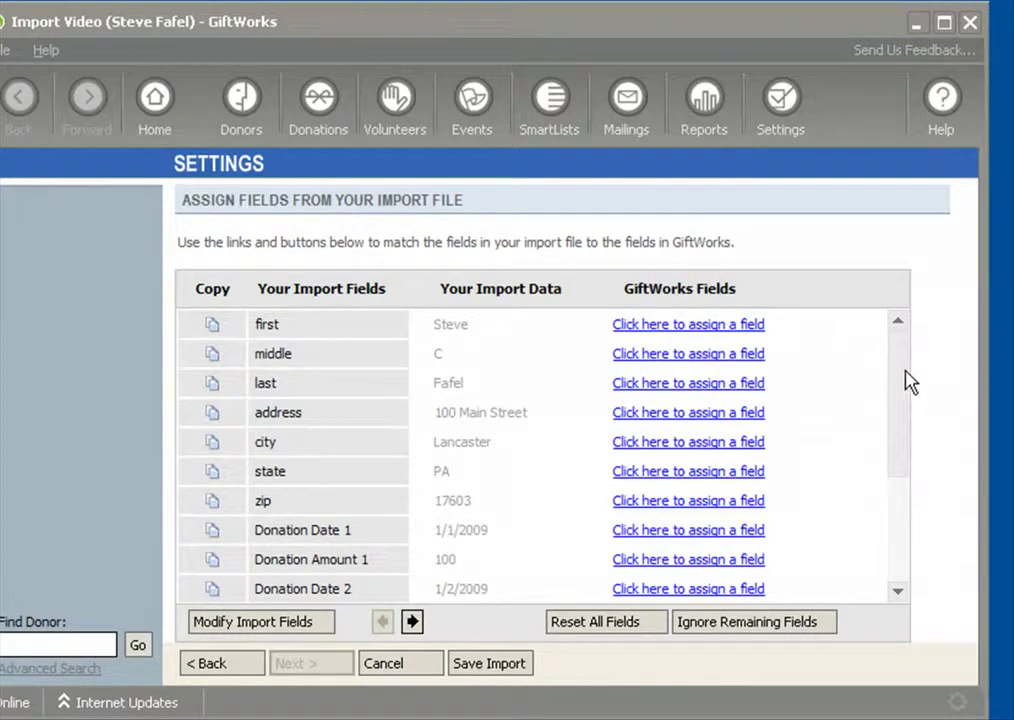
pyautogui.doubleClick(257, 325)
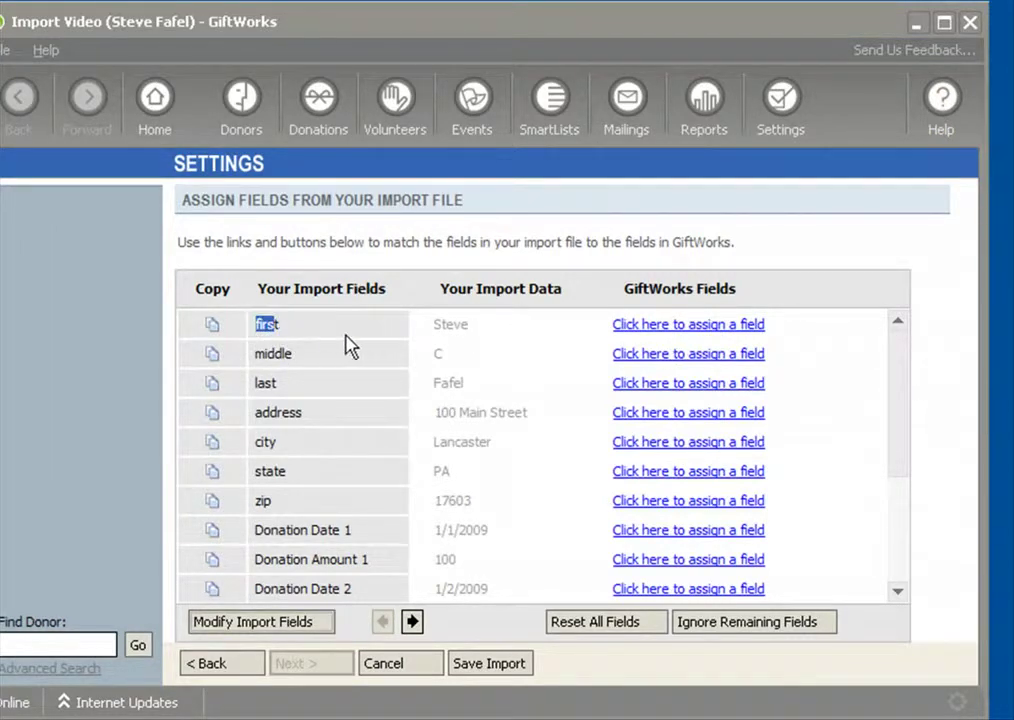
pyautogui.click(686, 325)
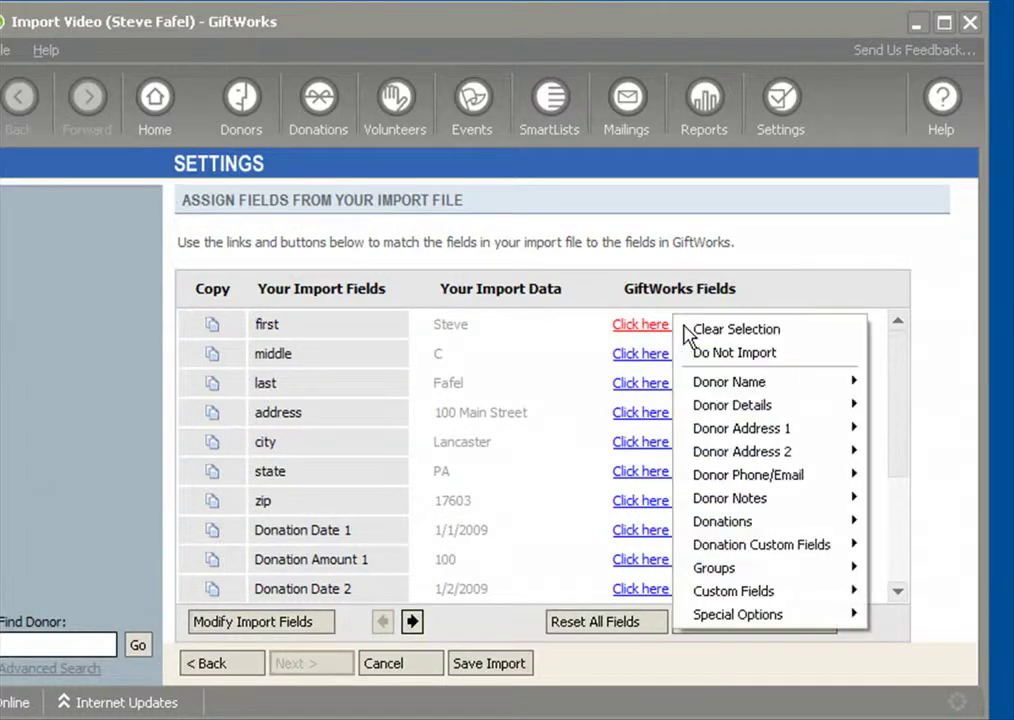
pyautogui.moveTo(742, 390)
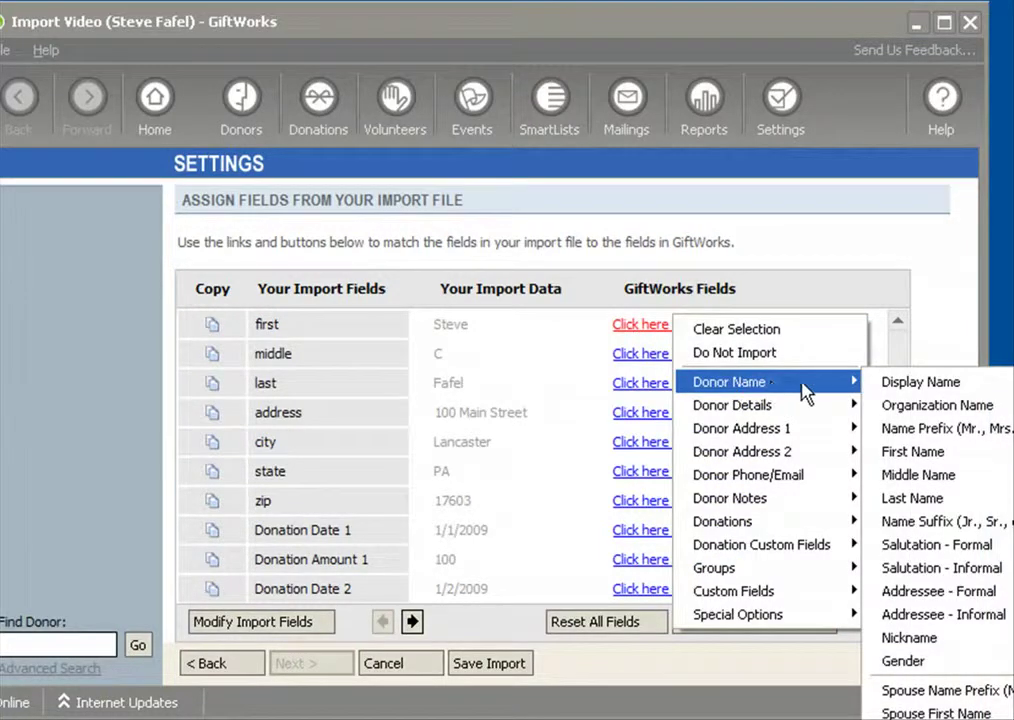
pyautogui.click(905, 452)
# Assign the import fields middle and last to Donor Name > Middle Name and Donor Name > Last Name.
pyautogui.click(689, 356)
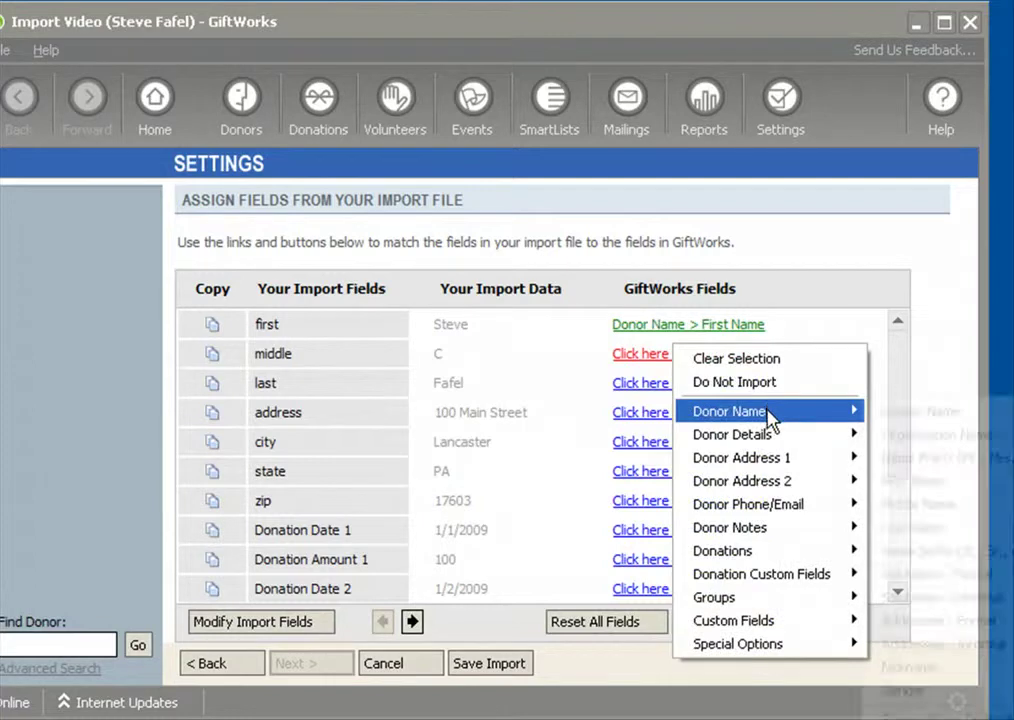
pyautogui.moveTo(745, 411)
pyautogui.click(914, 507)
pyautogui.click(680, 384)
pyautogui.moveTo(763, 448)
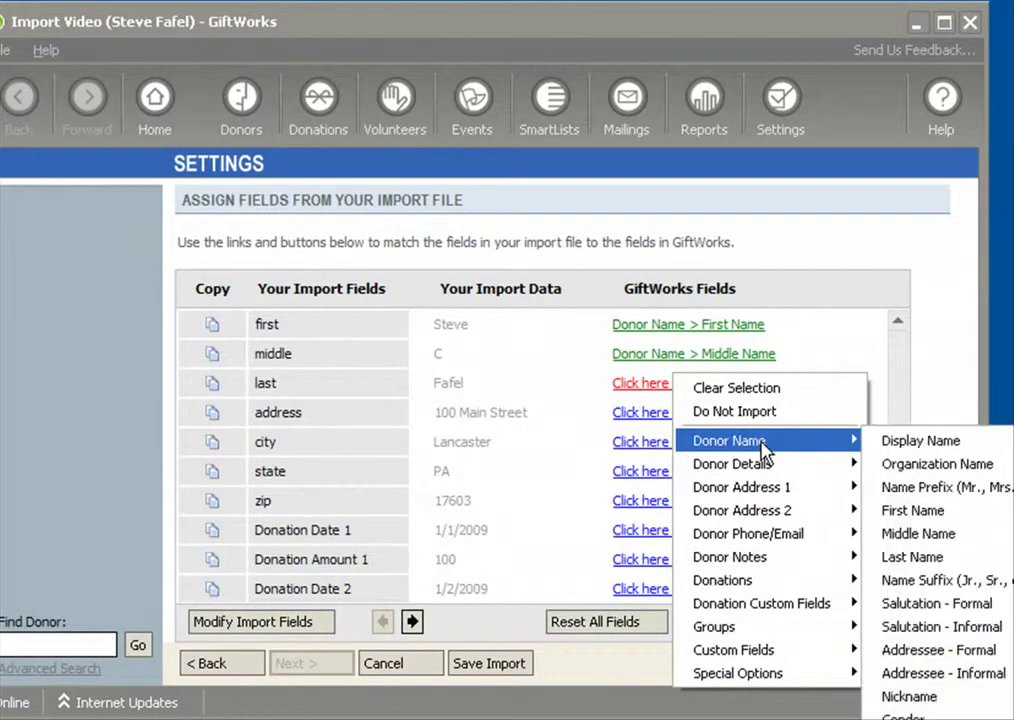
pyautogui.click(940, 566)
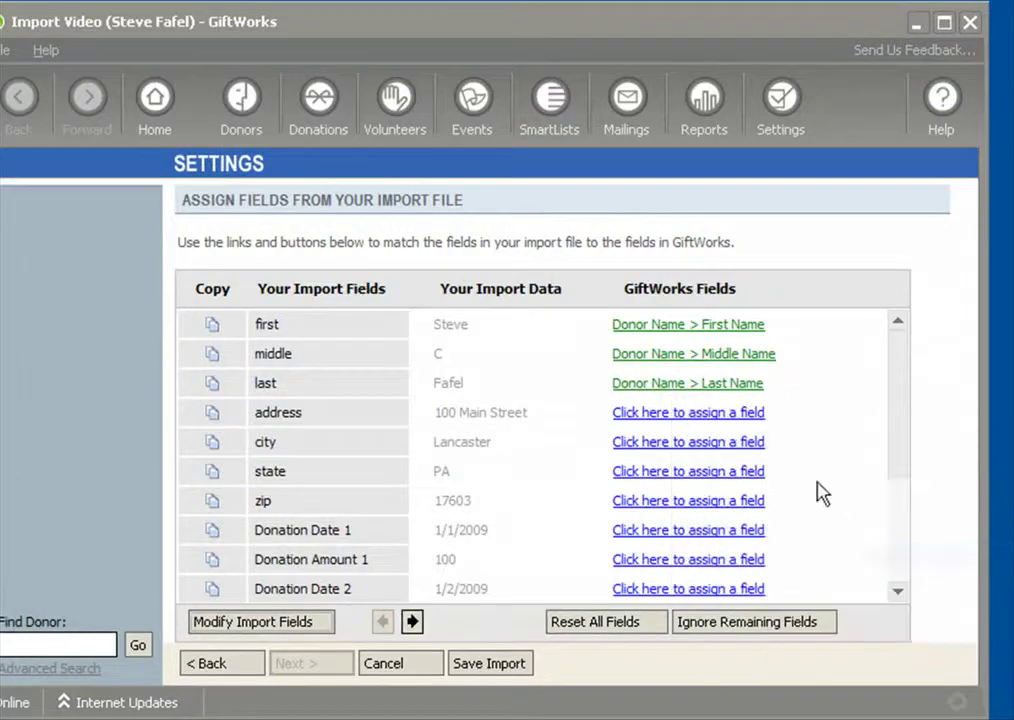
# Assign the import fields address and city to Street 1 and City under Donor Address 1.
pyautogui.click(684, 418)
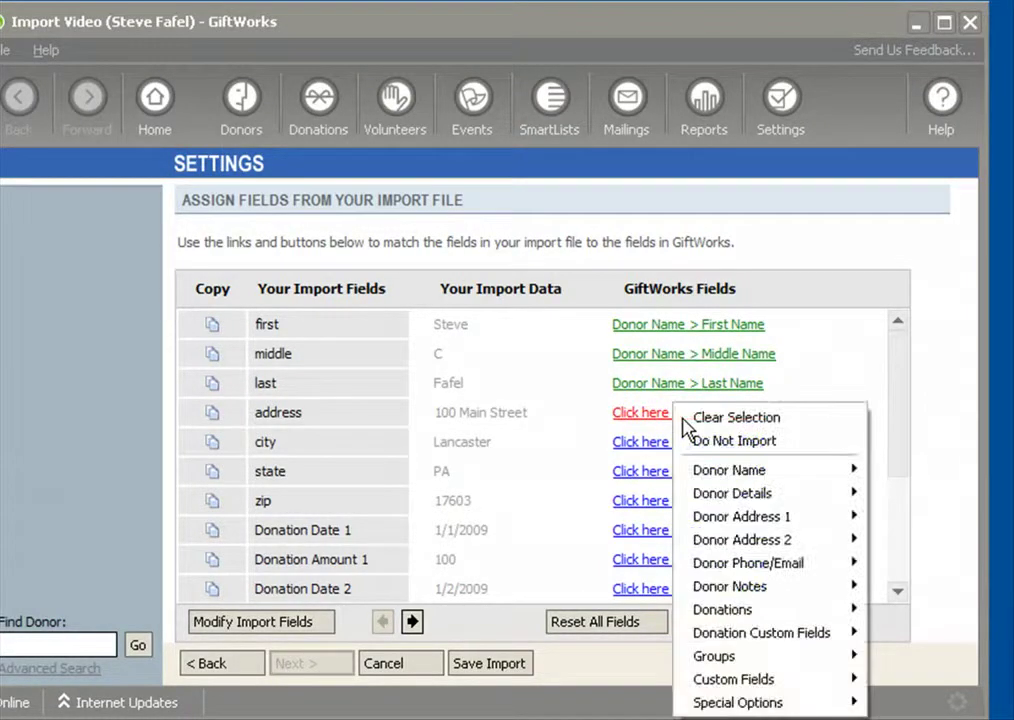
pyautogui.moveTo(770, 476)
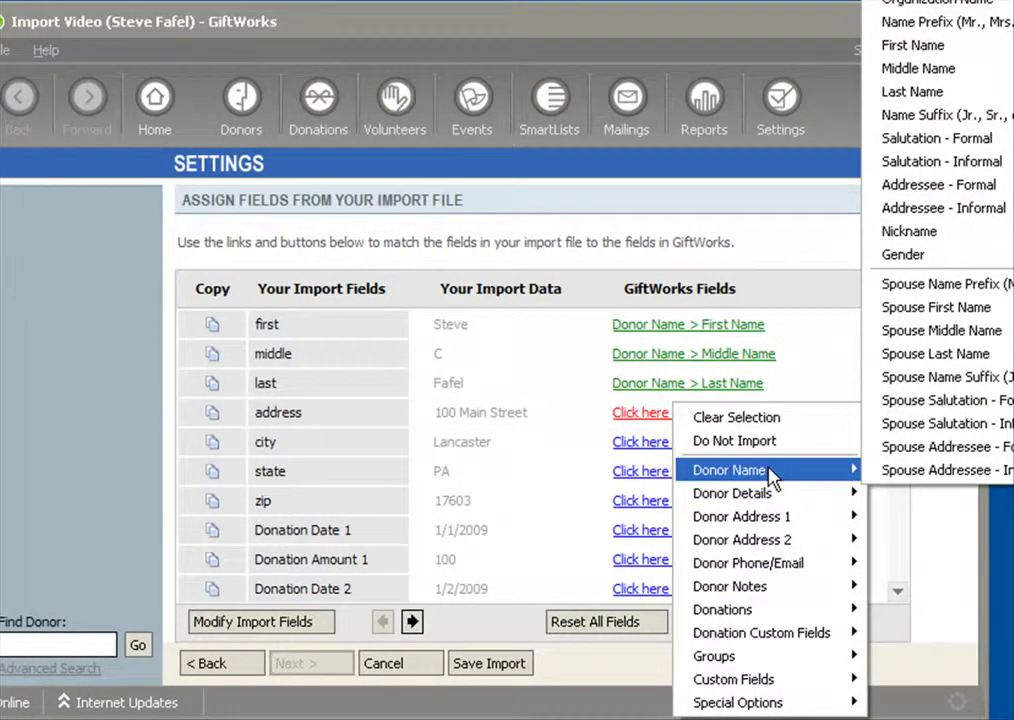
pyautogui.moveTo(855, 520)
pyautogui.click(902, 538)
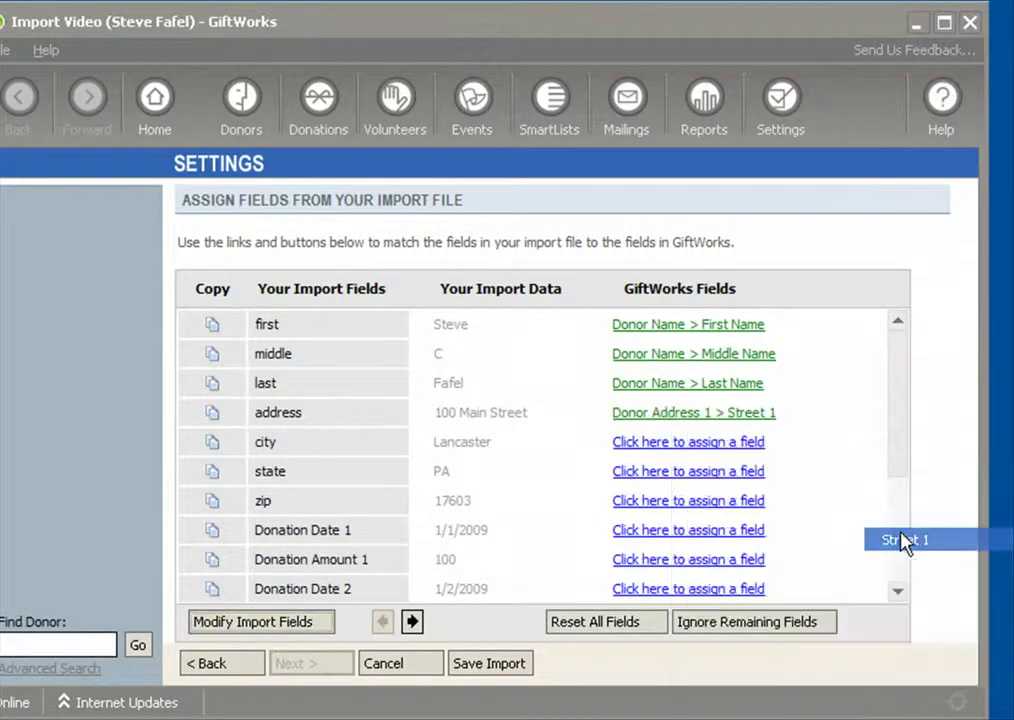
pyautogui.click(692, 453)
pyautogui.moveTo(797, 547)
pyautogui.click(891, 615)
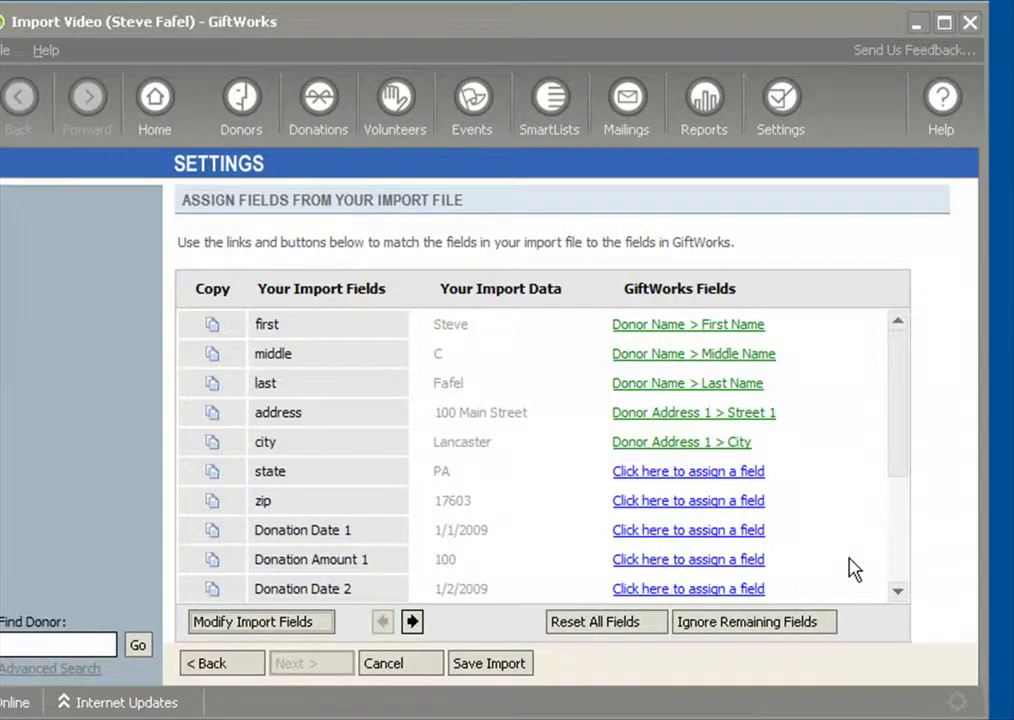
# Assign the import fields state and zip to State/Province and ZIP/Postal Code under Donor Address 1.
pyautogui.click(672, 468)
pyautogui.moveTo(853, 580)
pyautogui.click(884, 668)
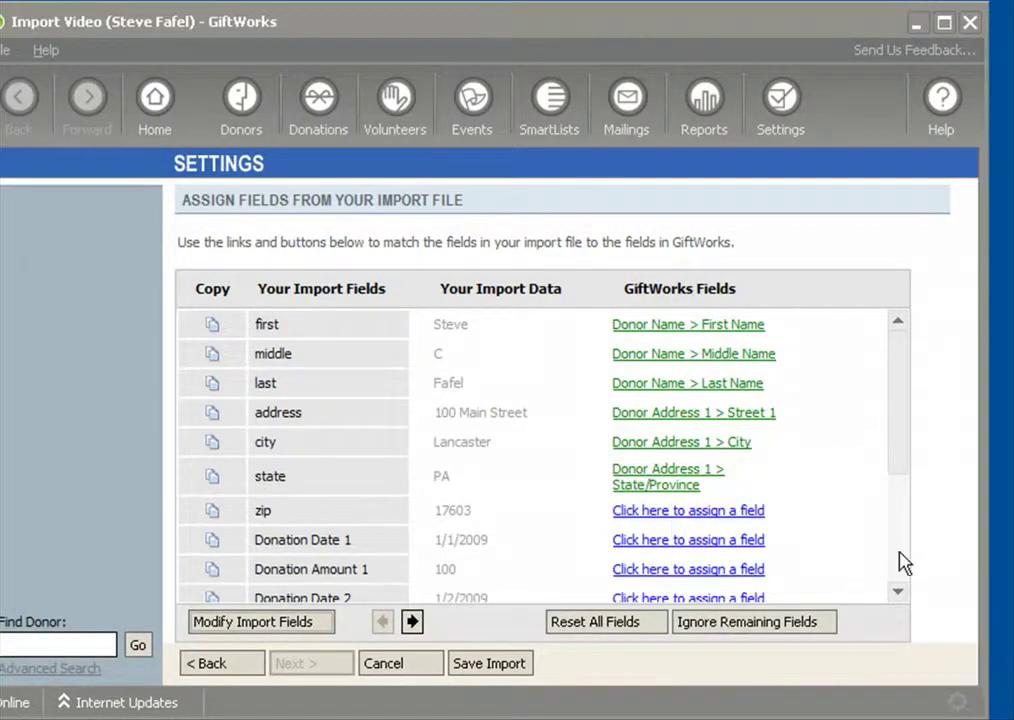
pyautogui.click(898, 593)
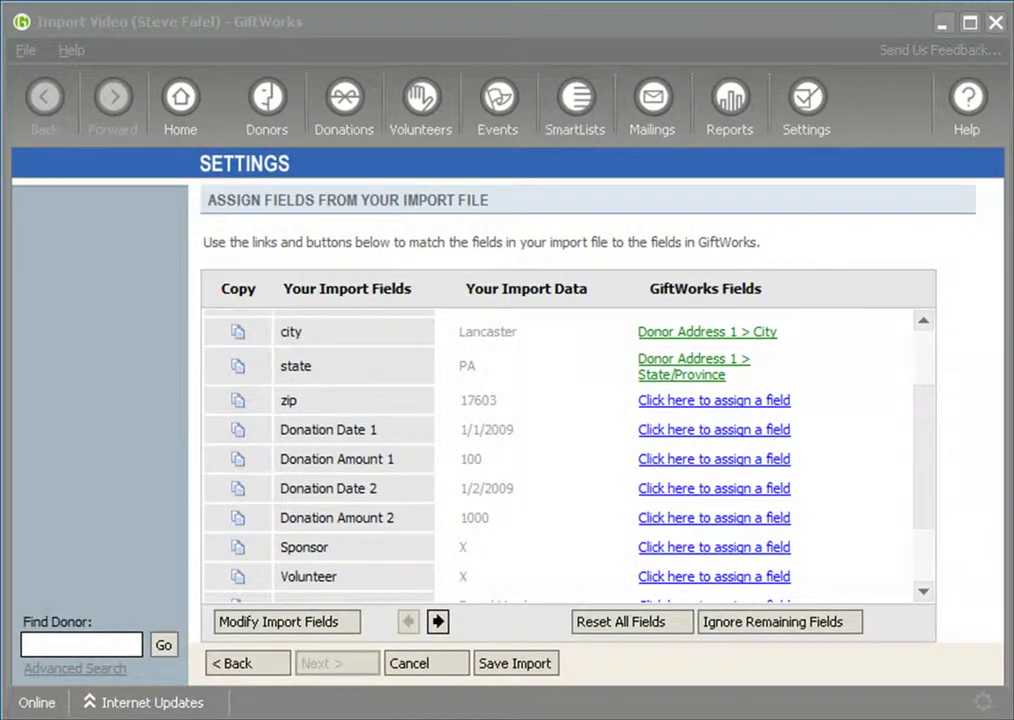
pyautogui.click(706, 401)
pyautogui.moveTo(819, 505)
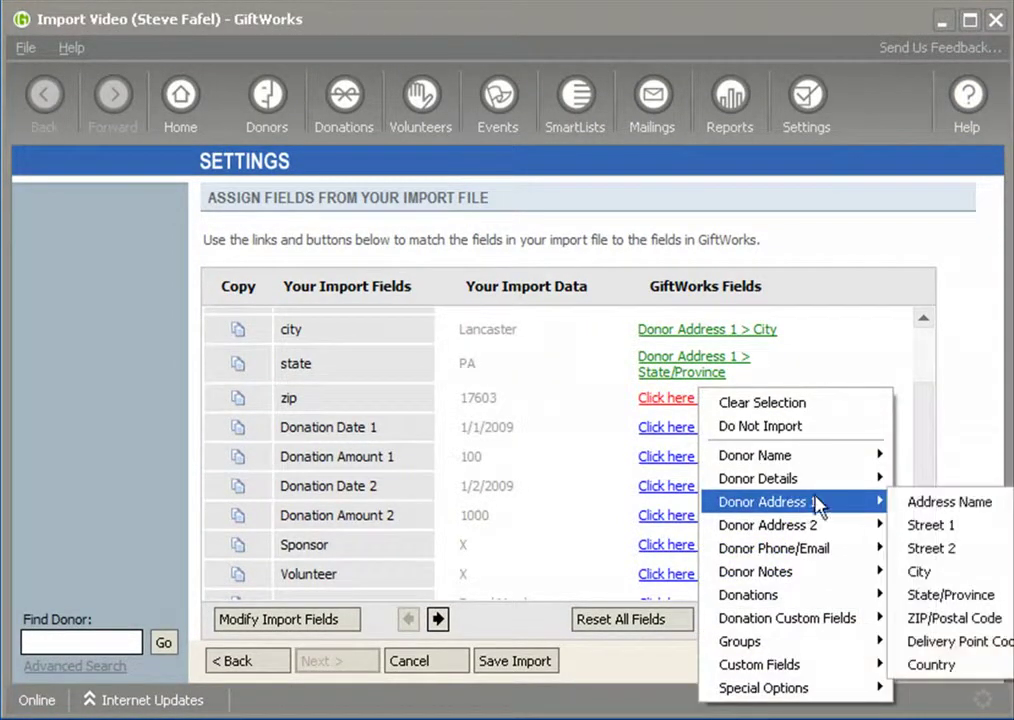
pyautogui.click(930, 619)
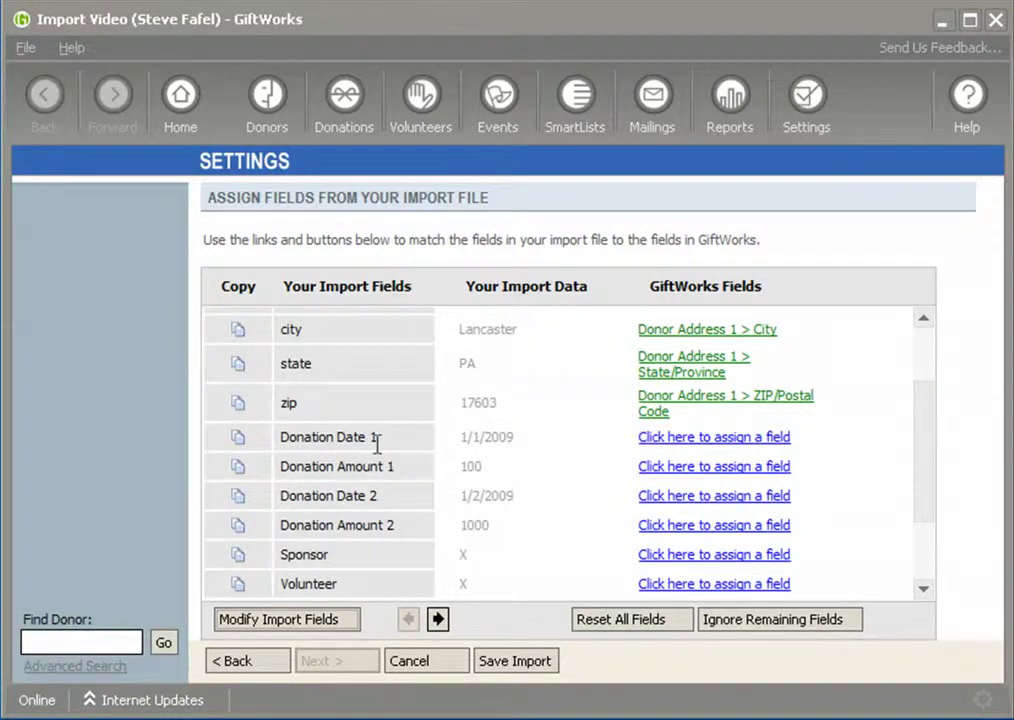
pyautogui.click(709, 445)
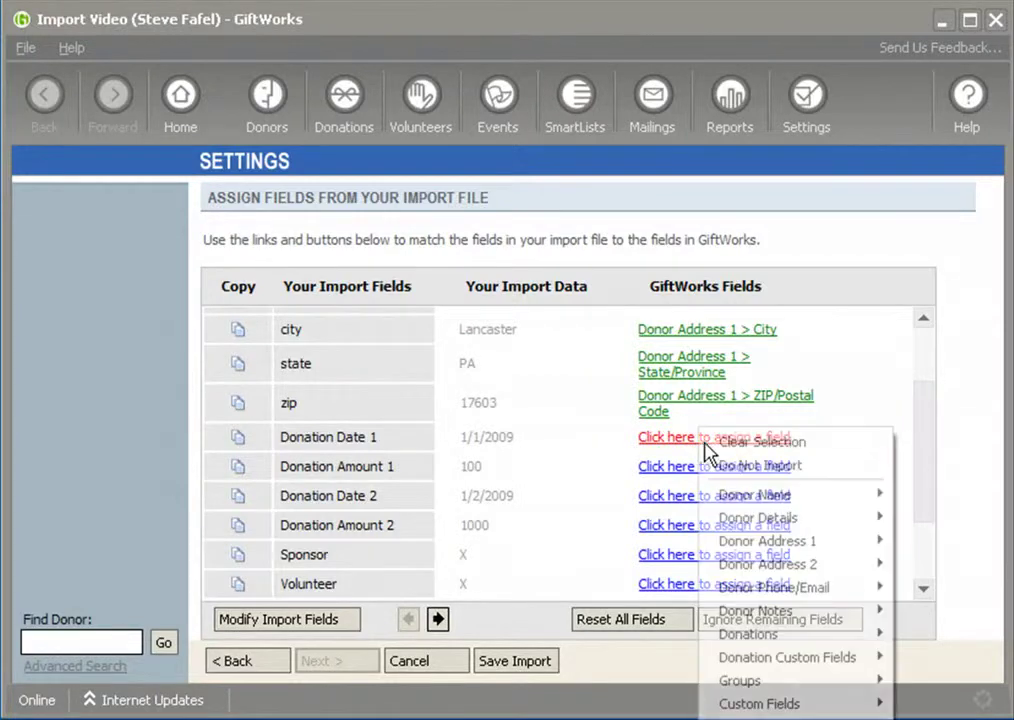
pyautogui.moveTo(812, 638)
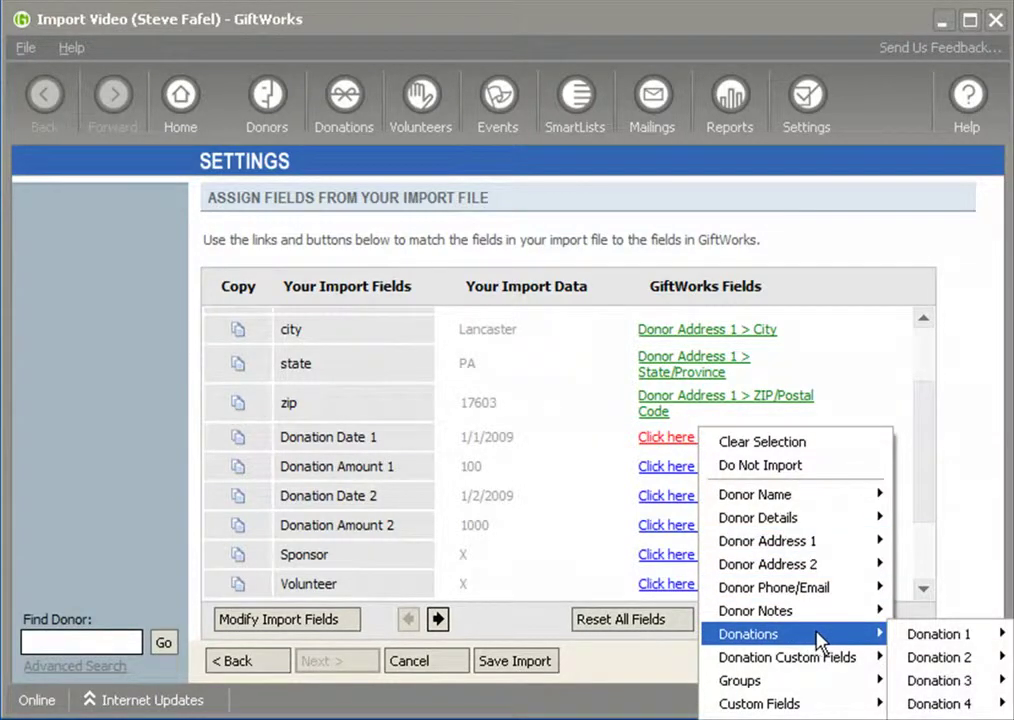
pyautogui.click(907, 636)
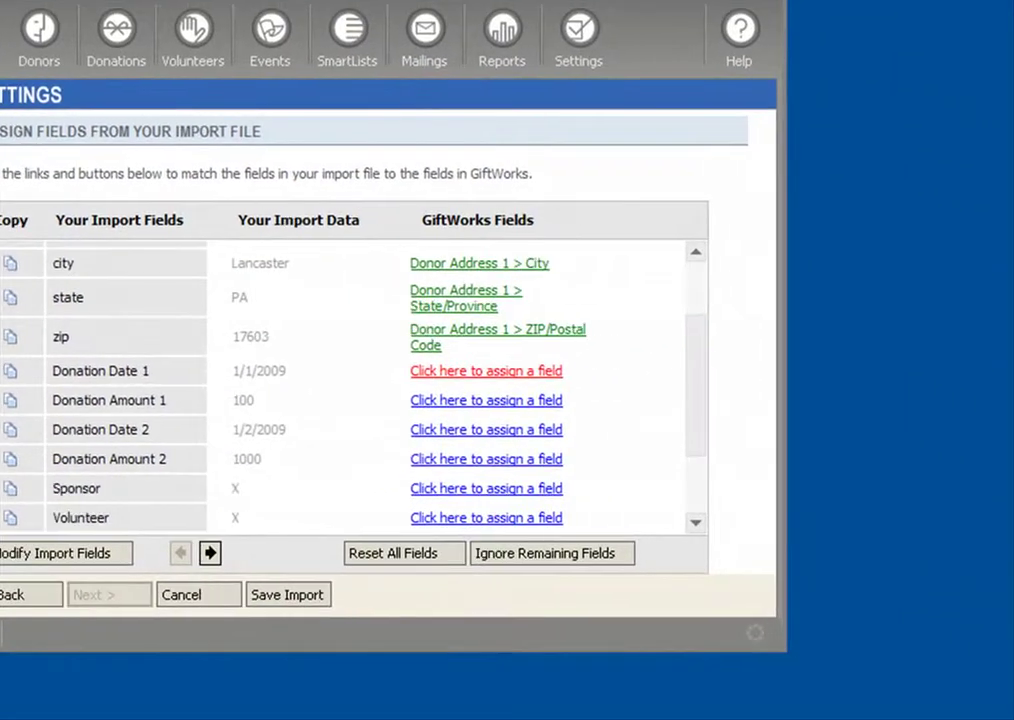
# Assign the import fields Donation Date 1 and Donation Amount 1 to Donation 1 Date and Donation 1 Amount.
pyautogui.click(499, 360)
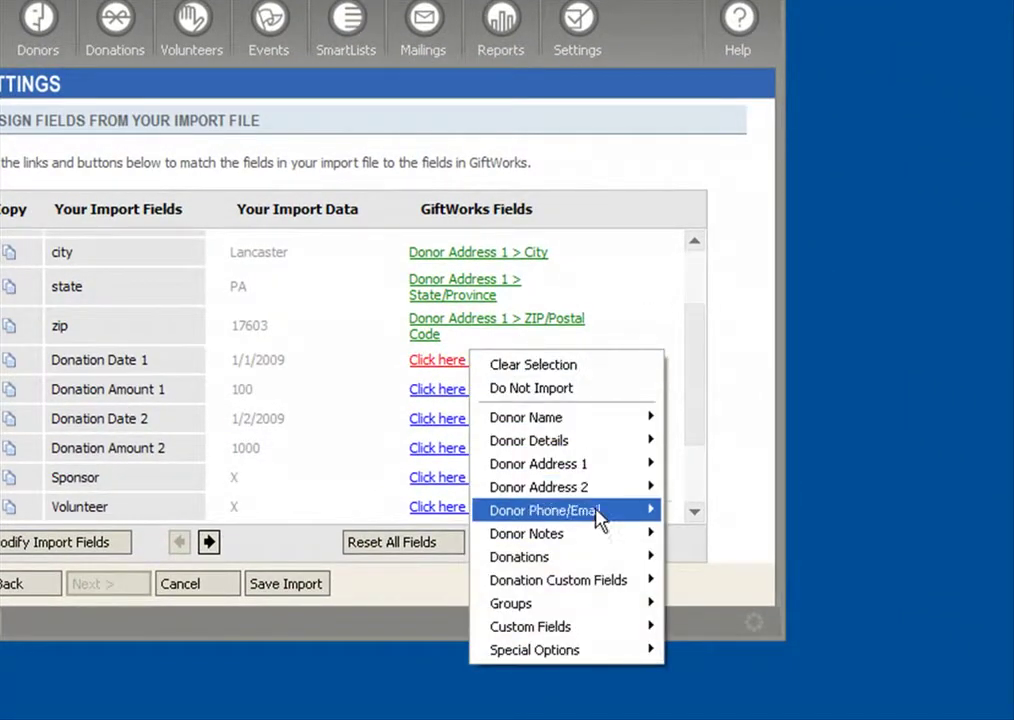
pyautogui.moveTo(602, 566)
pyautogui.moveTo(688, 558)
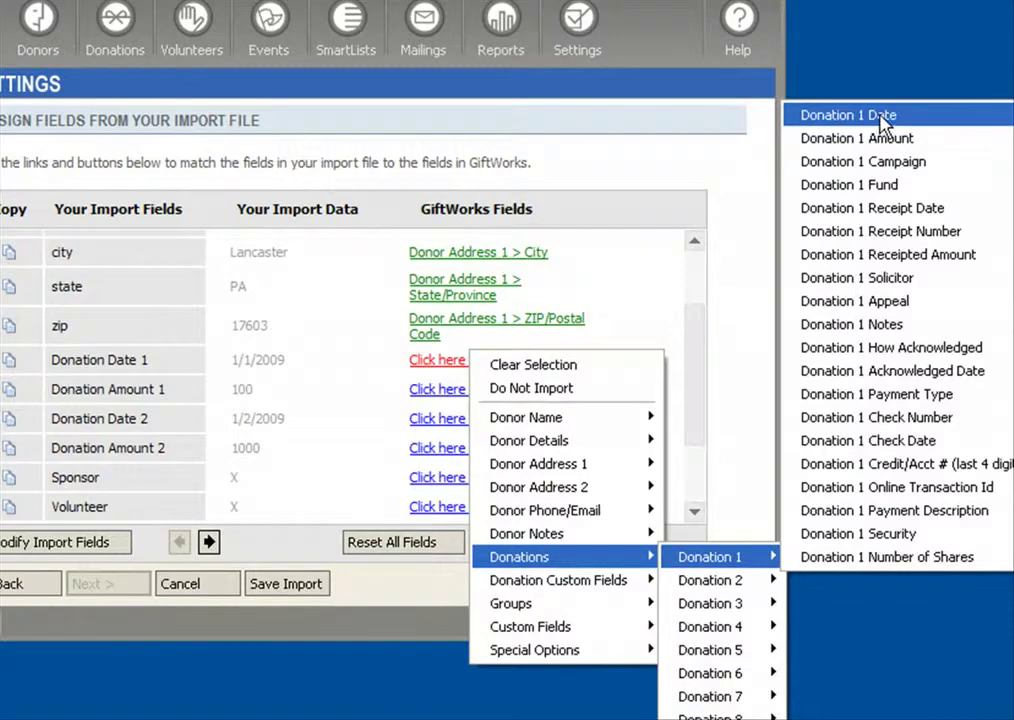
pyautogui.click(820, 112)
pyautogui.click(447, 392)
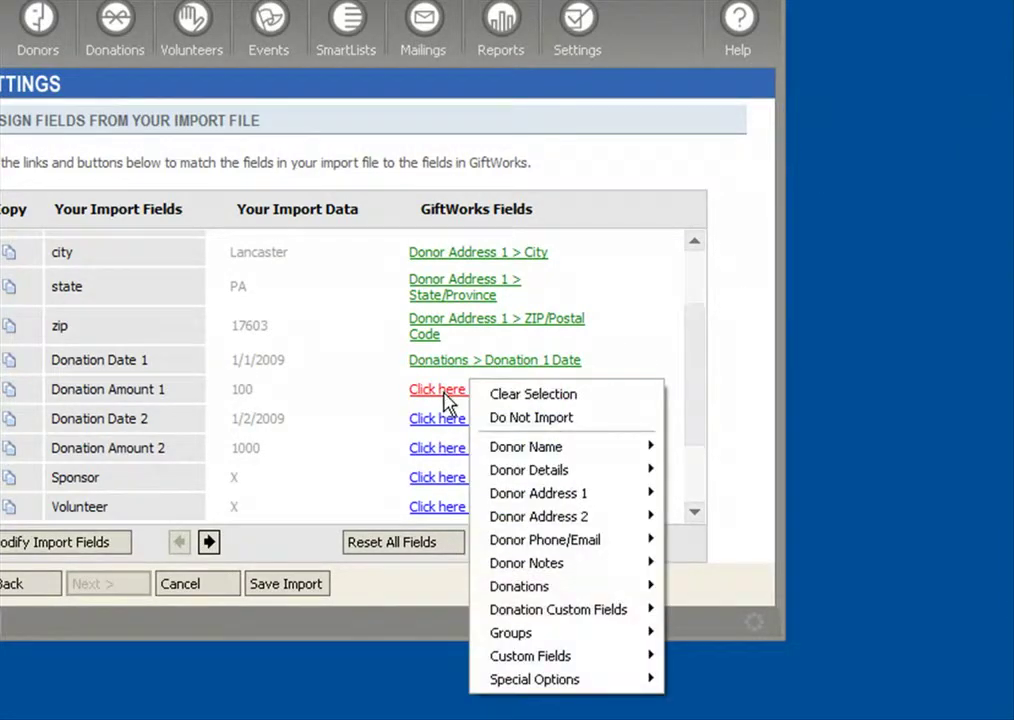
pyautogui.moveTo(561, 590)
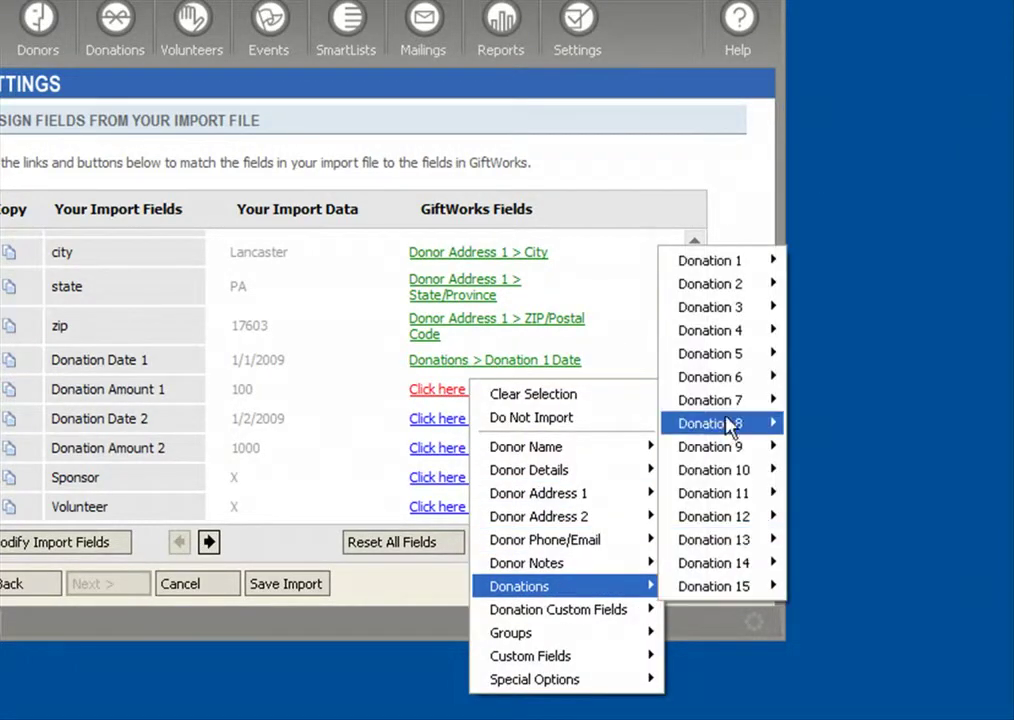
pyautogui.moveTo(735, 265)
pyautogui.click(826, 287)
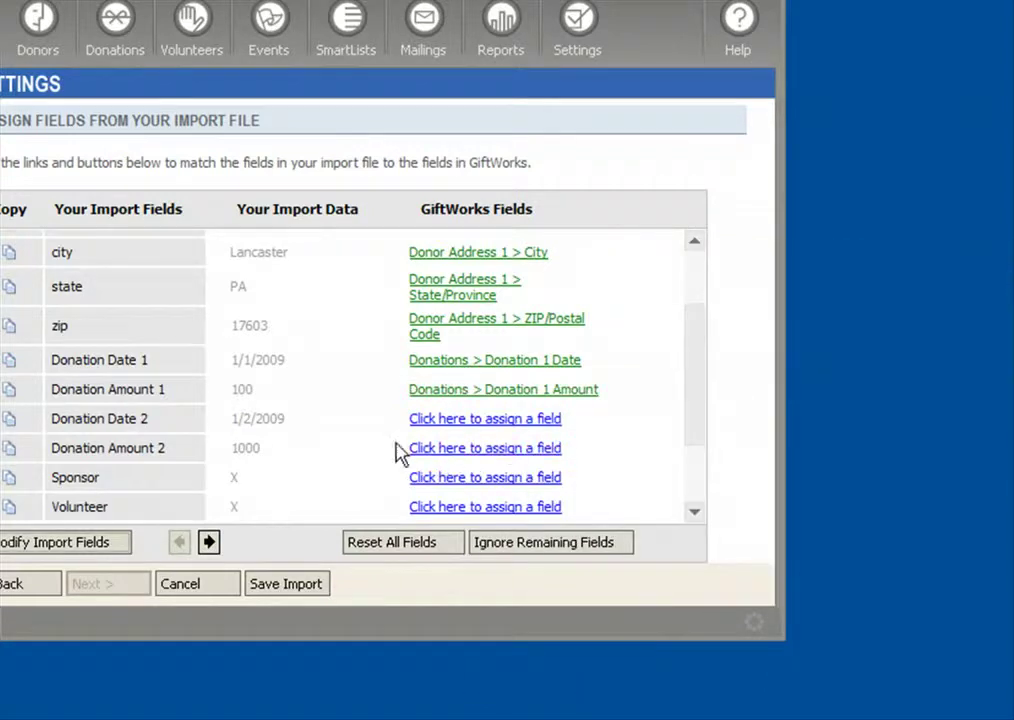
# Assign the import fields Donation Date 2 and Donation Amount 2 to Donation 2 Date and Donation 2 Amount.
pyautogui.click(479, 419)
pyautogui.moveTo(605, 617)
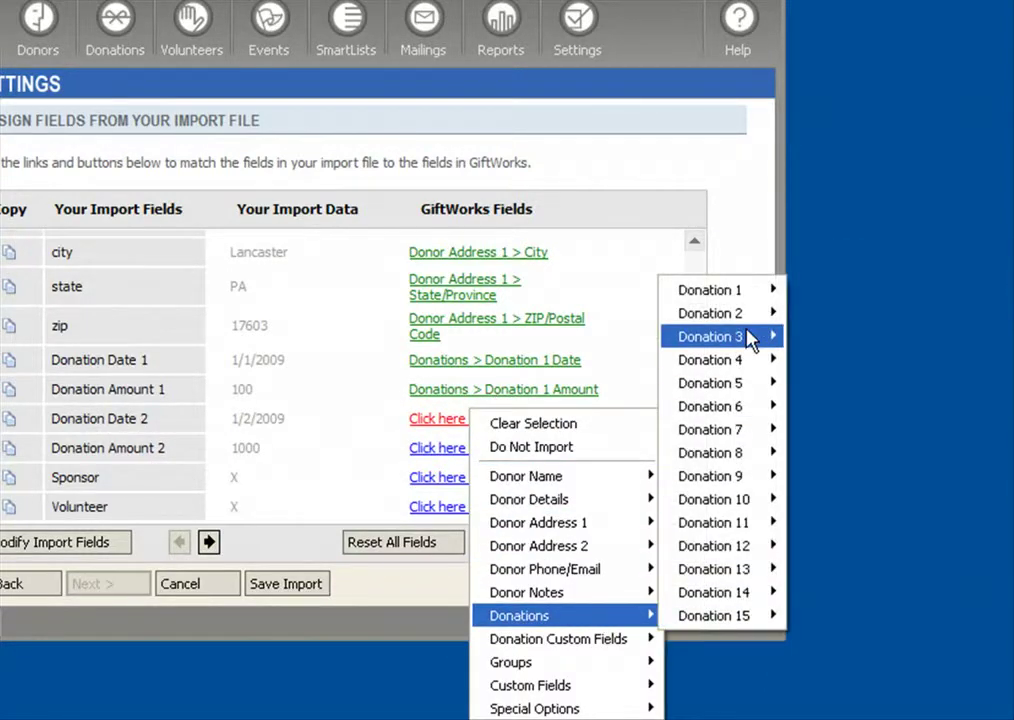
pyautogui.moveTo(745, 313)
pyautogui.click(840, 315)
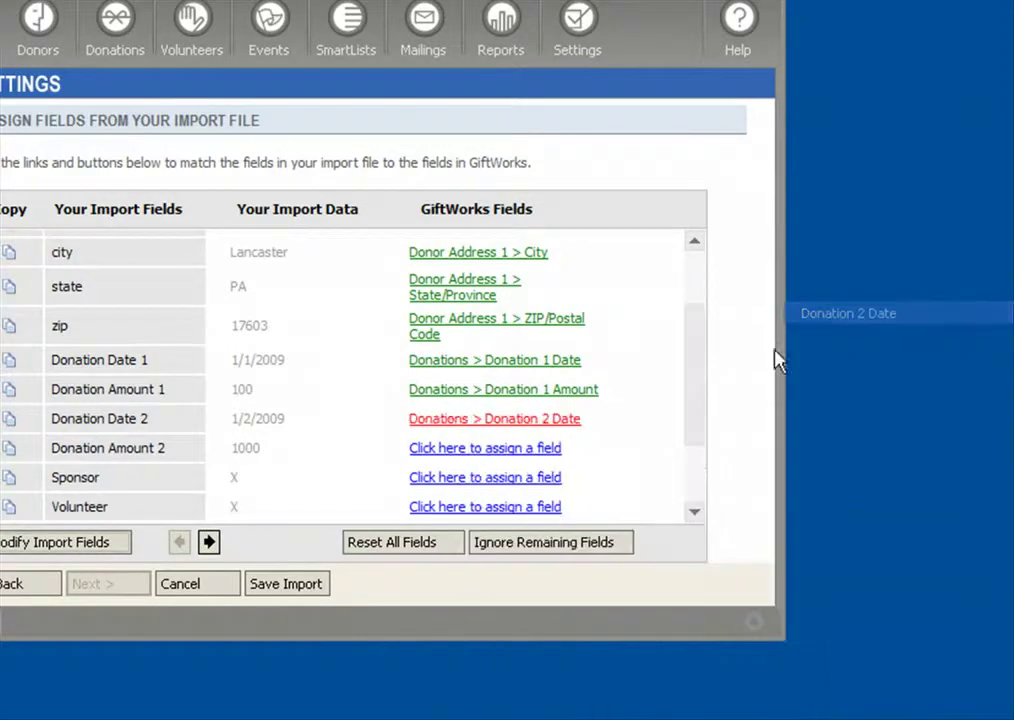
pyautogui.click(505, 449)
pyautogui.moveTo(590, 648)
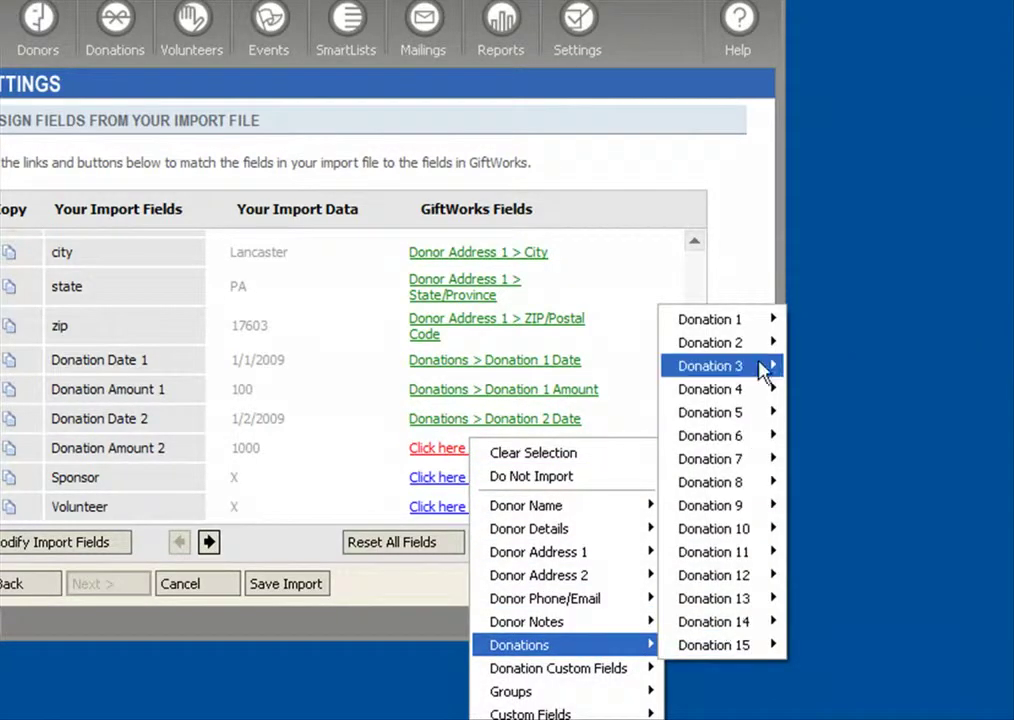
pyautogui.moveTo(770, 341)
pyautogui.click(840, 366)
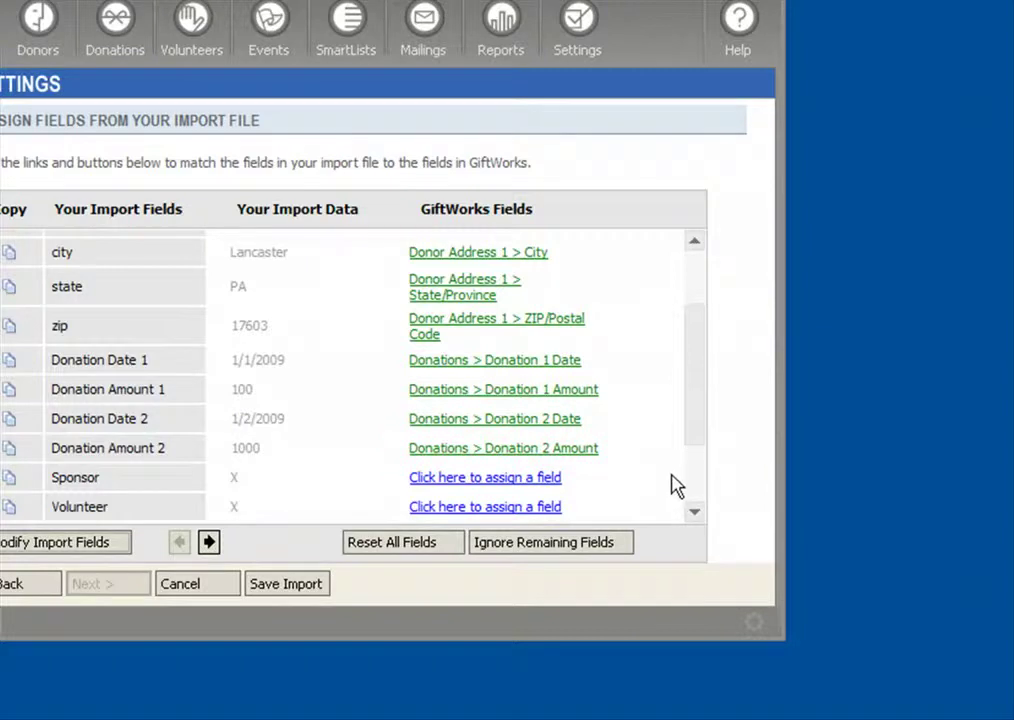
# Look over the unassigned import fields from Sponsor through Email, including MyID and the sample data for WholeName.
pyautogui.moveTo(695, 426); pyautogui.dragTo(700, 470)
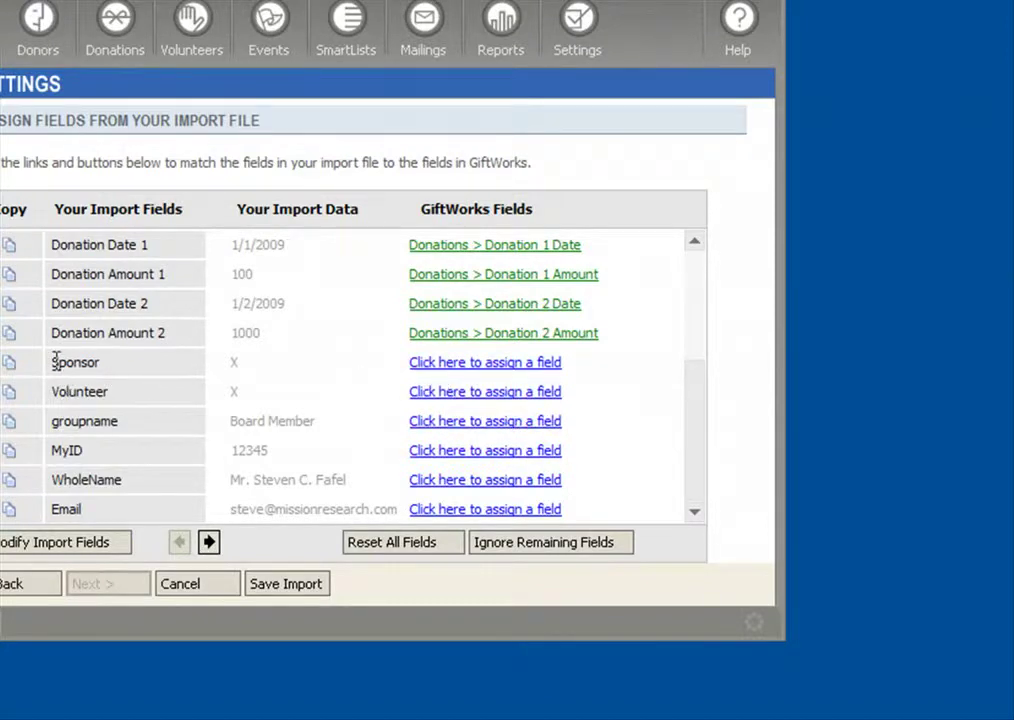
pyautogui.moveTo(55, 360); pyautogui.dragTo(128, 414)
pyautogui.click(150, 421)
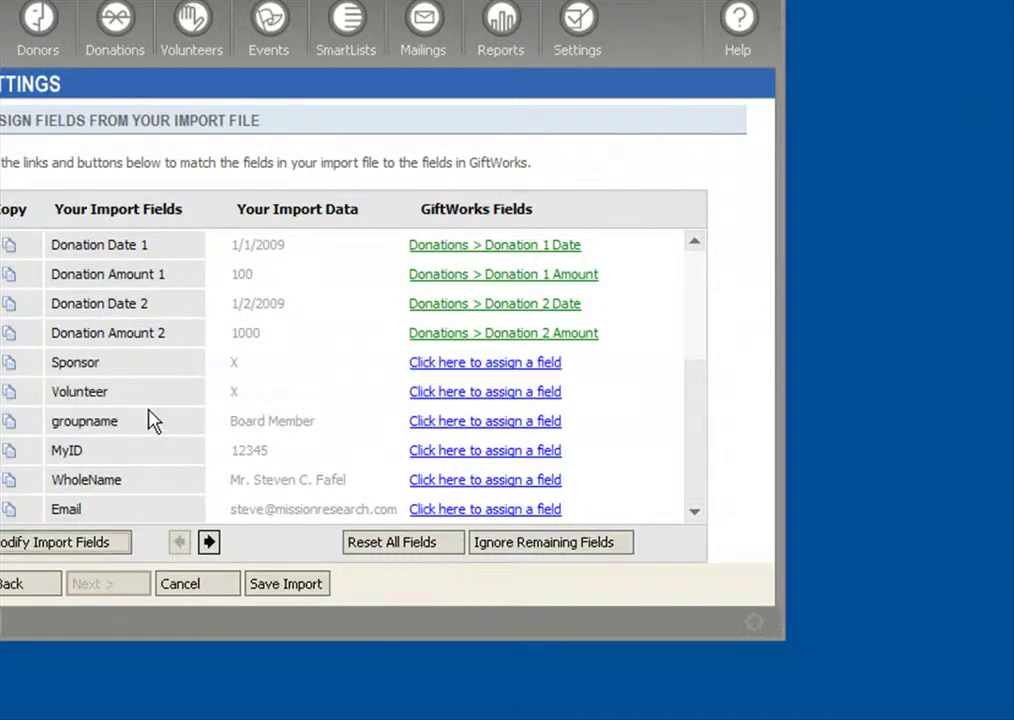
pyautogui.doubleClick(62, 450)
pyautogui.moveTo(230, 480); pyautogui.dragTo(353, 482)
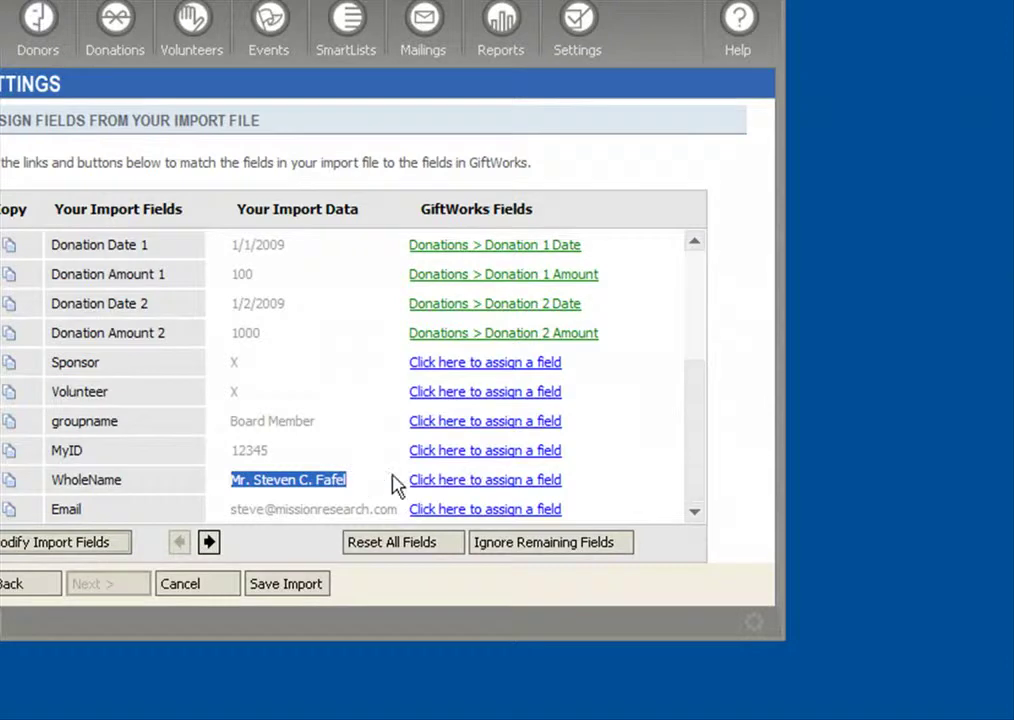
# Mark the import fields Sponsor, Volunteer, groupname and MyID as Do Not Import.
pyautogui.click(484, 365)
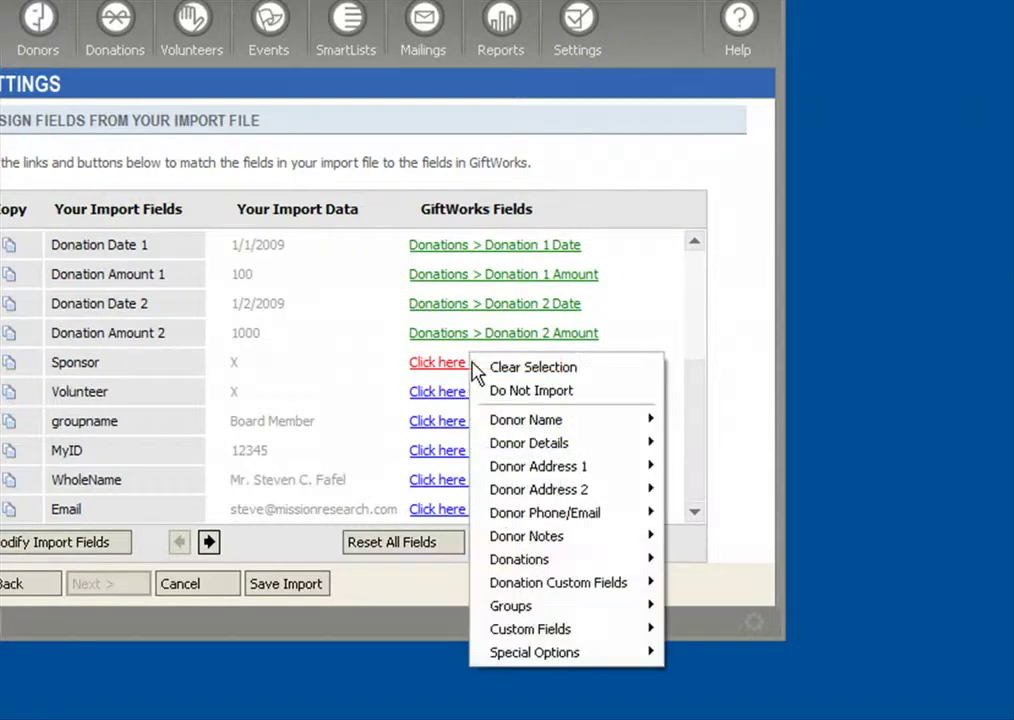
pyautogui.click(518, 400)
pyautogui.click(497, 393)
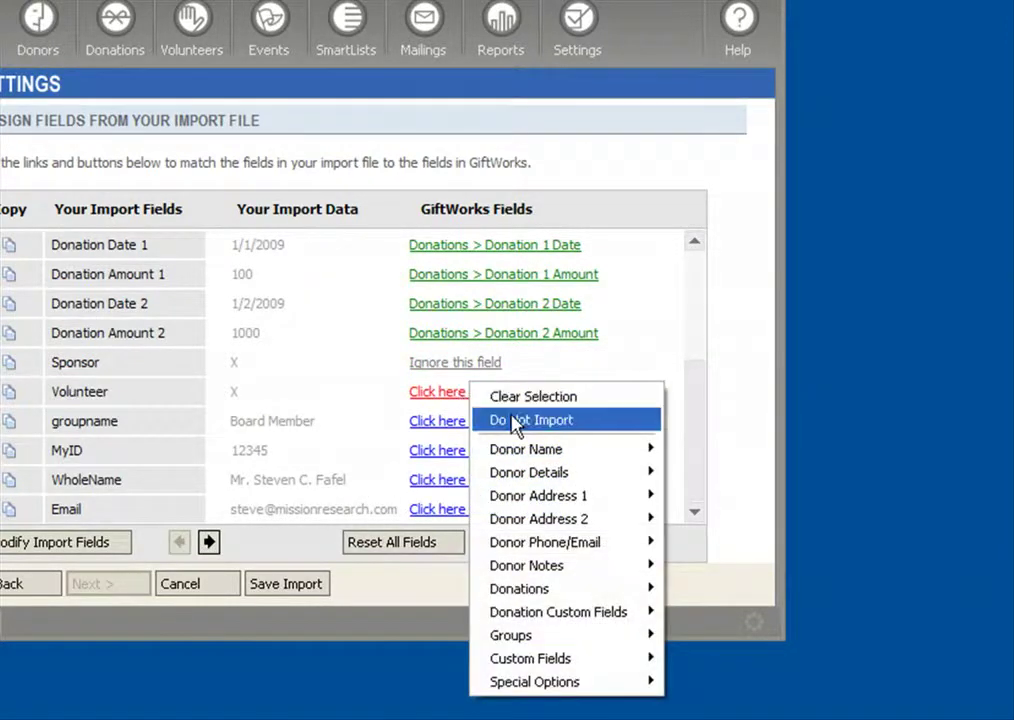
pyautogui.click(535, 422)
pyautogui.click(449, 424)
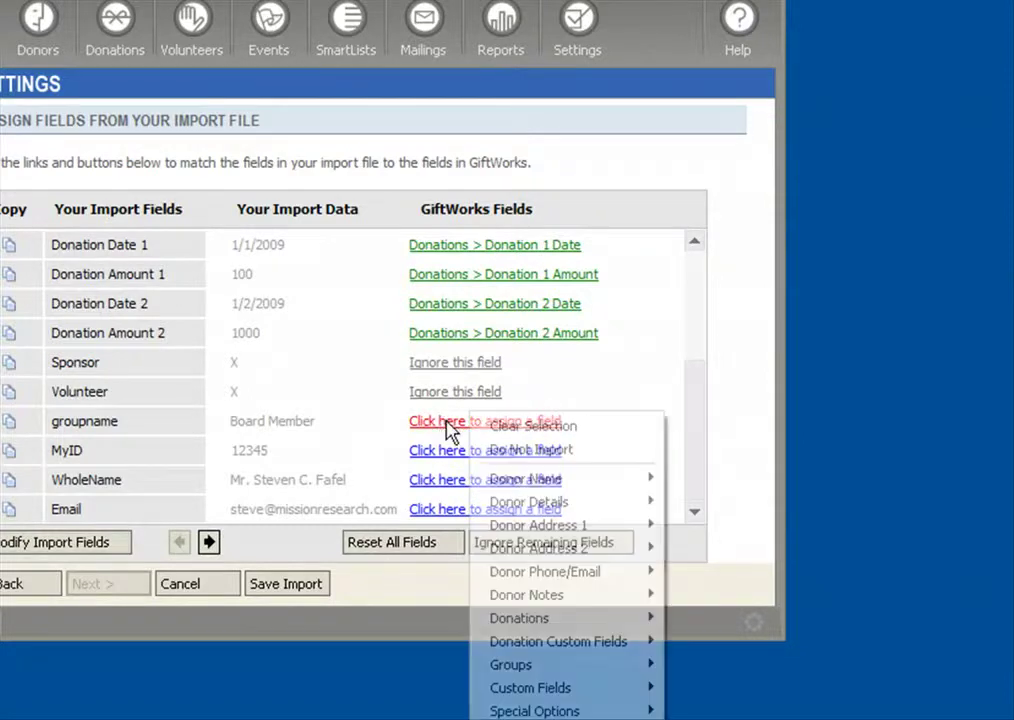
pyautogui.click(516, 448)
pyautogui.click(465, 451)
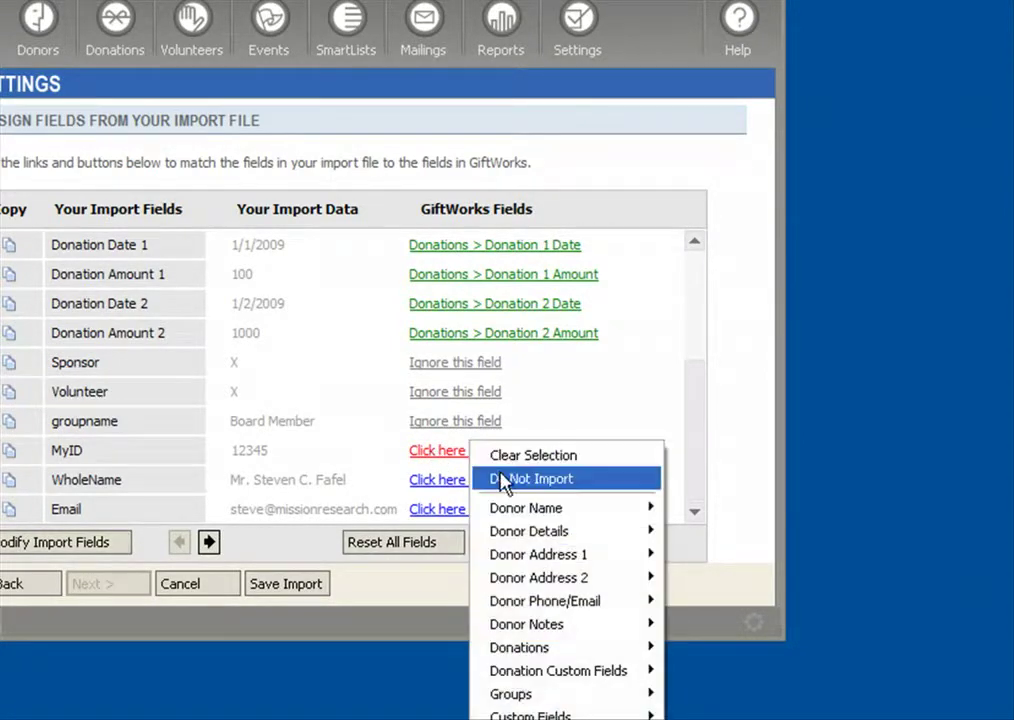
pyautogui.click(505, 479)
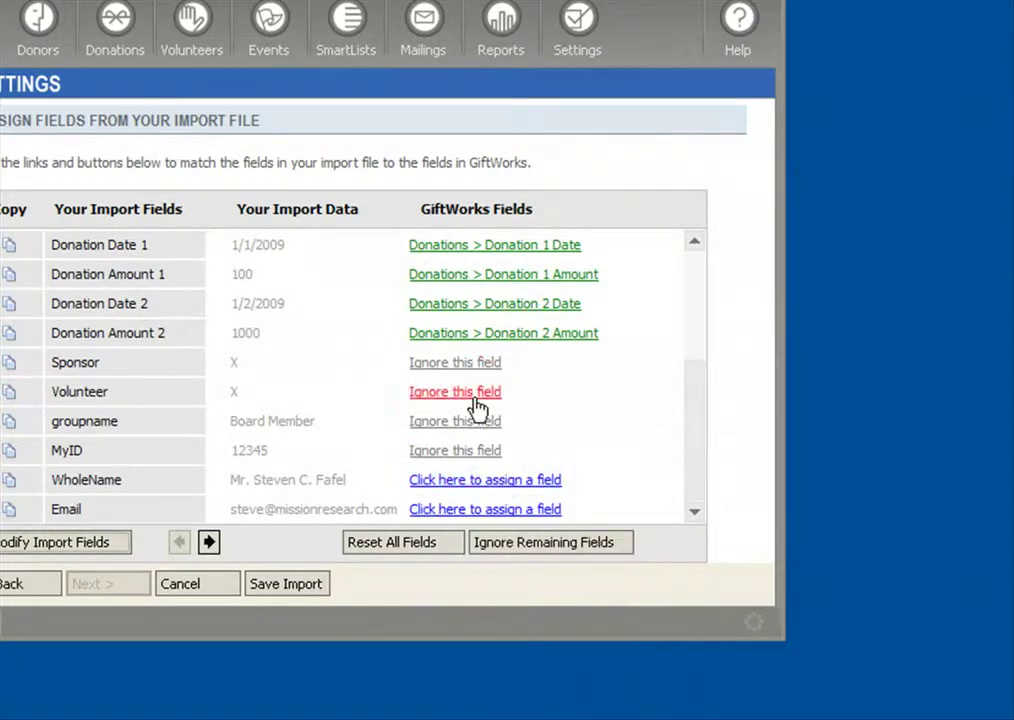
# Ignore all remaining unassigned import fields, but assign Email to Email Address 1 under Donor Phone/Email.
pyautogui.click(541, 549)
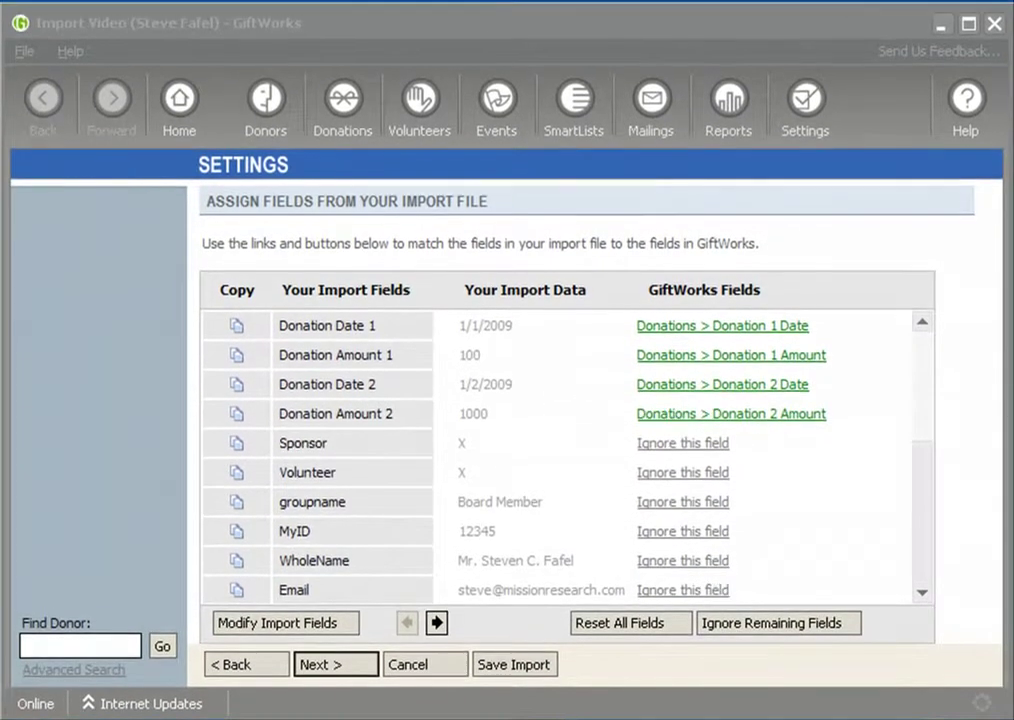
pyautogui.moveTo(926, 514); pyautogui.dragTo(928, 532)
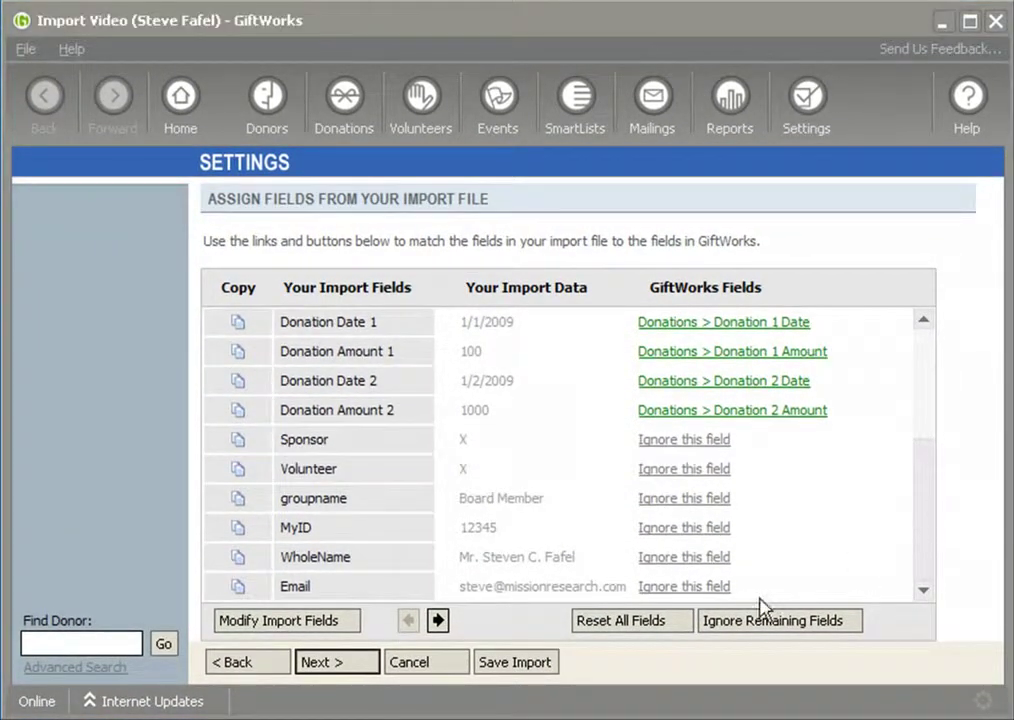
pyautogui.moveTo(284, 586); pyautogui.dragTo(317, 592)
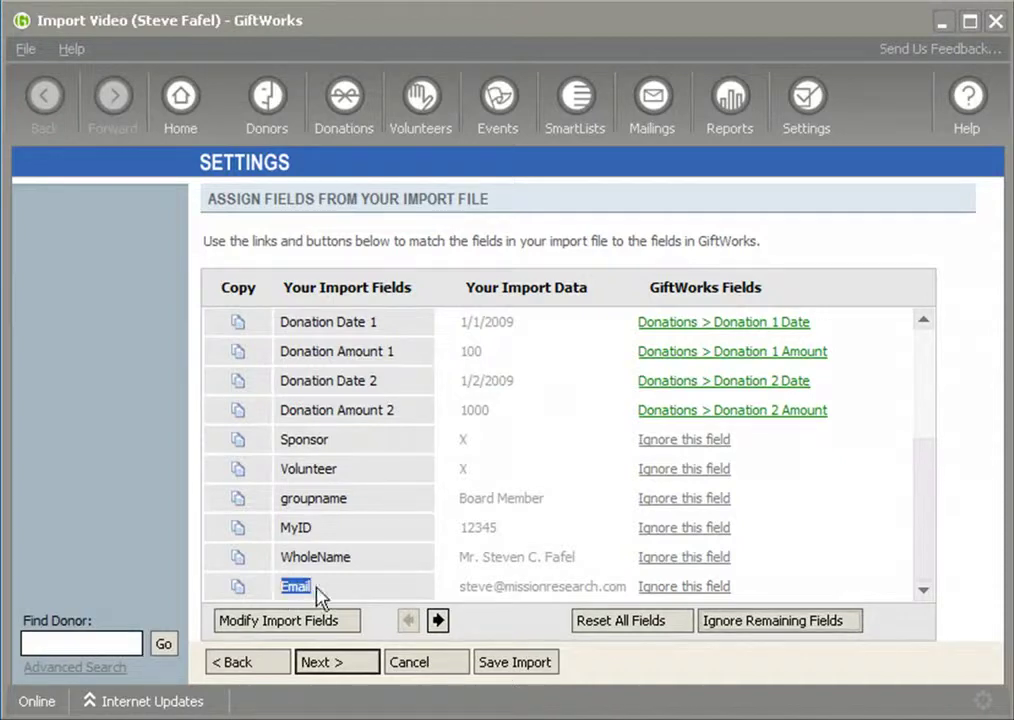
pyautogui.click(706, 590)
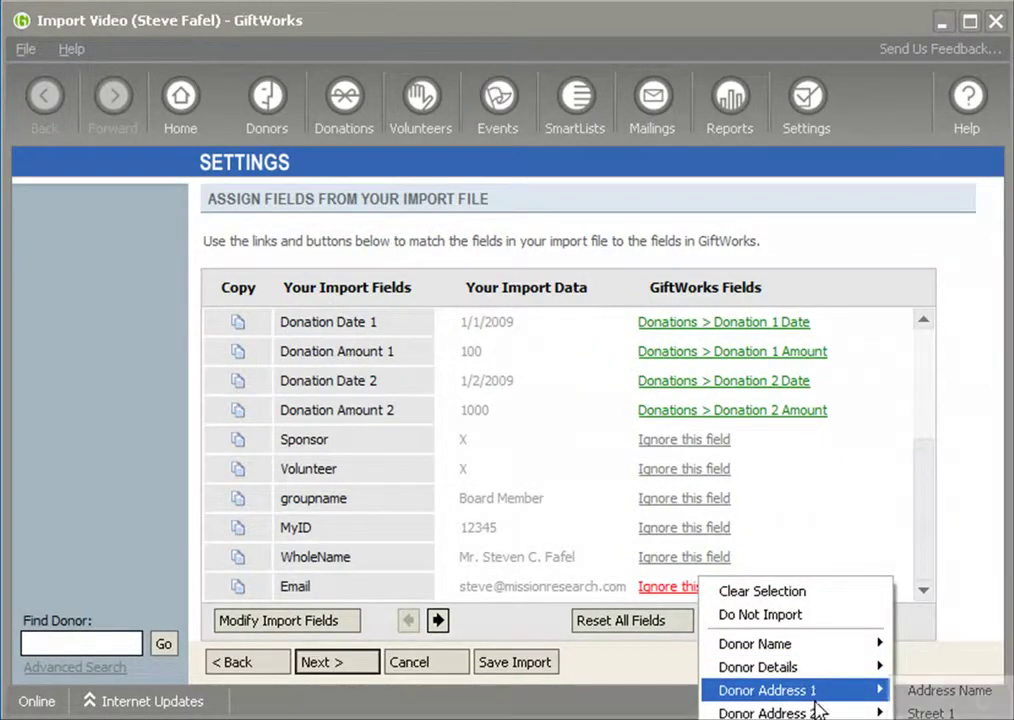
pyautogui.click(946, 634)
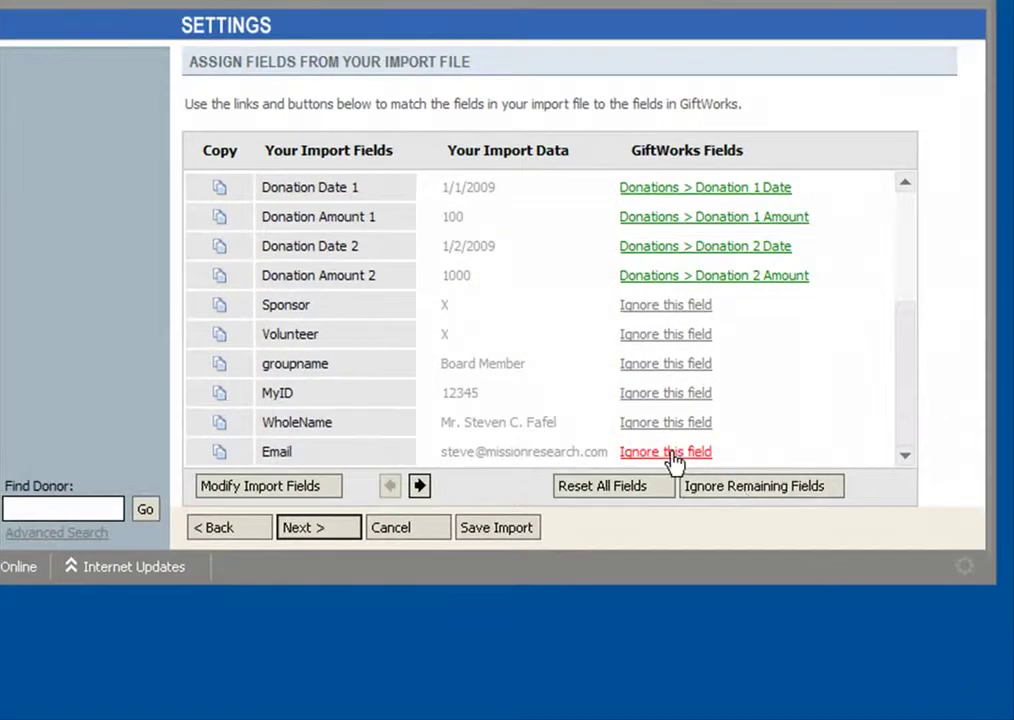
pyautogui.click(663, 582)
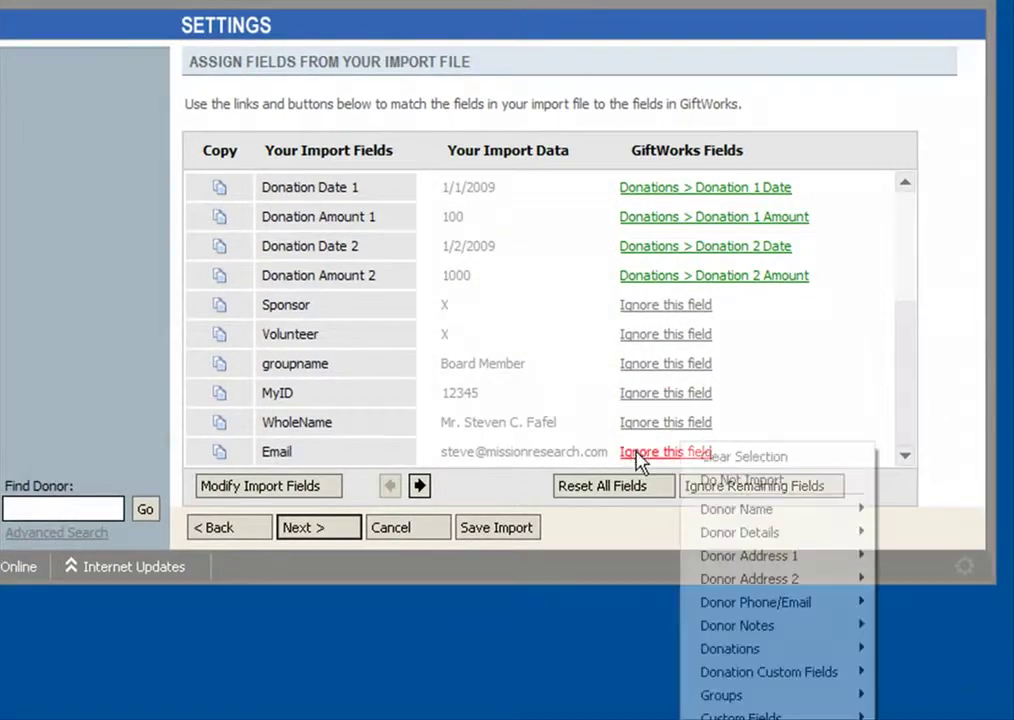
pyautogui.moveTo(790, 602)
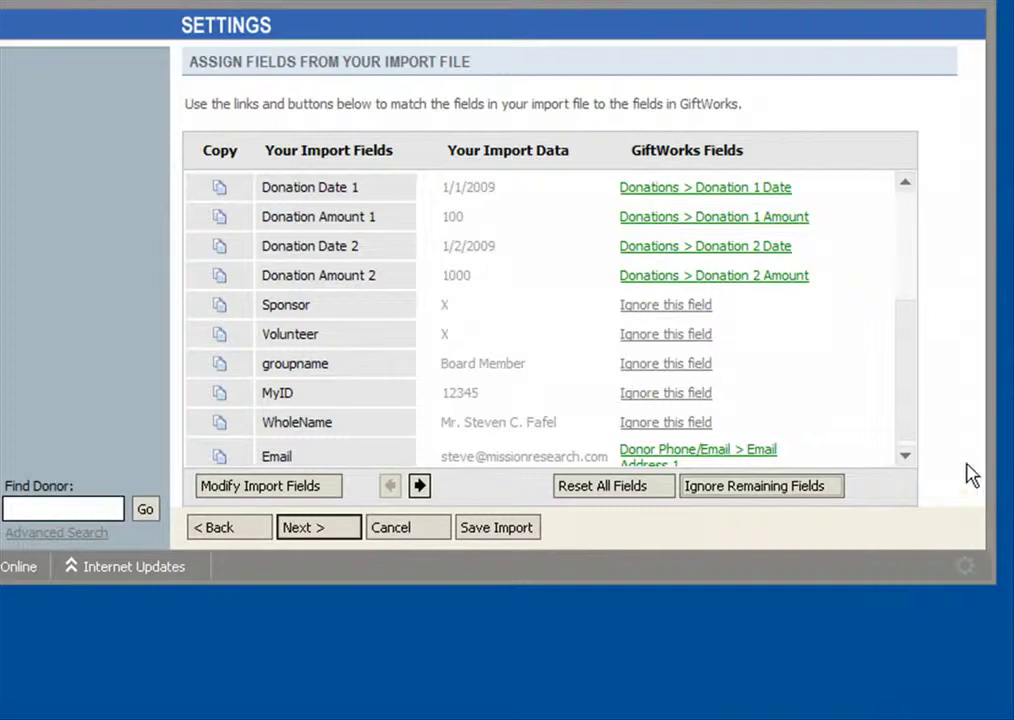
# Save the import configuration as TourVideoImport in the ImportTour folder.
pyautogui.scroll(-1, 908, 420)
pyautogui.moveTo(908, 420); pyautogui.dragTo(917, 244)
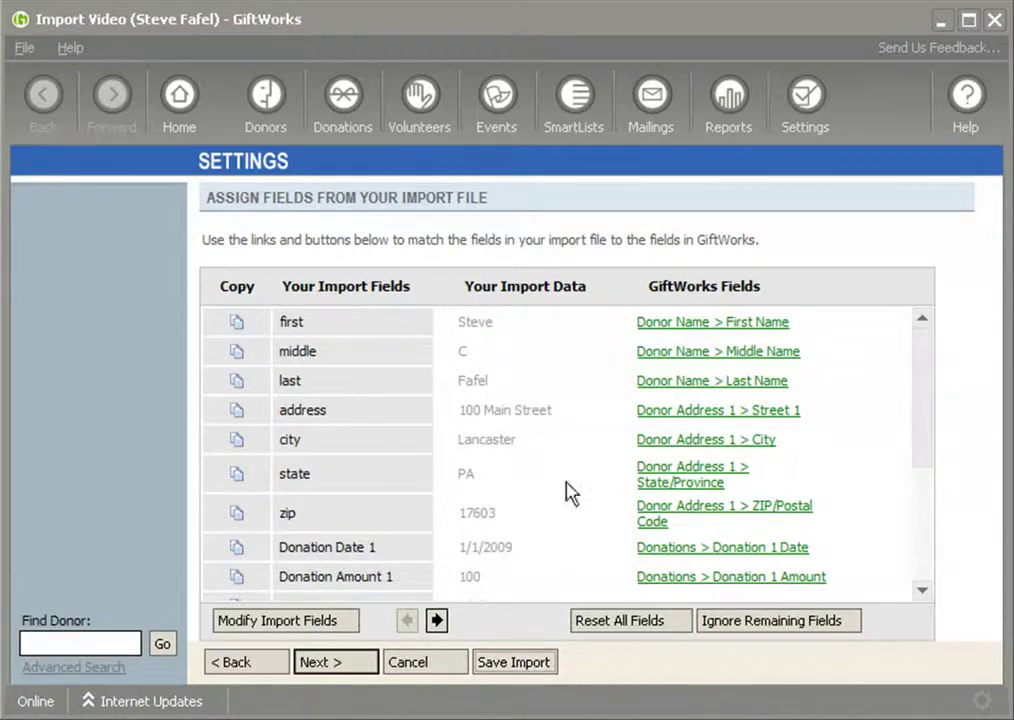
pyautogui.click(527, 663)
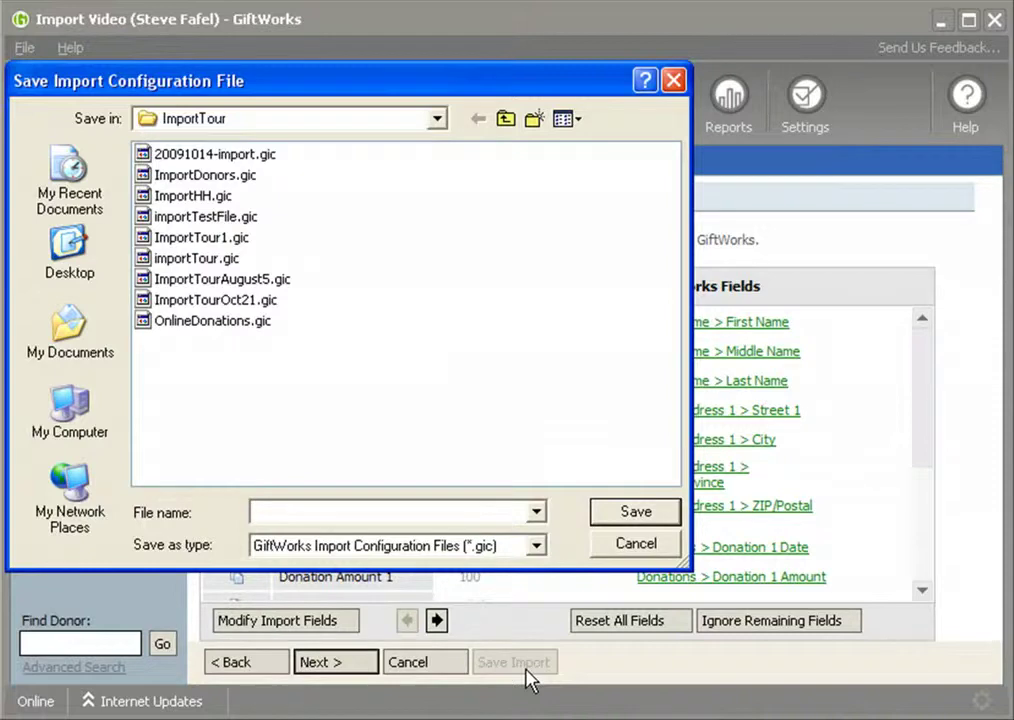
pyautogui.click(298, 510)
pyautogui.write('TourV')
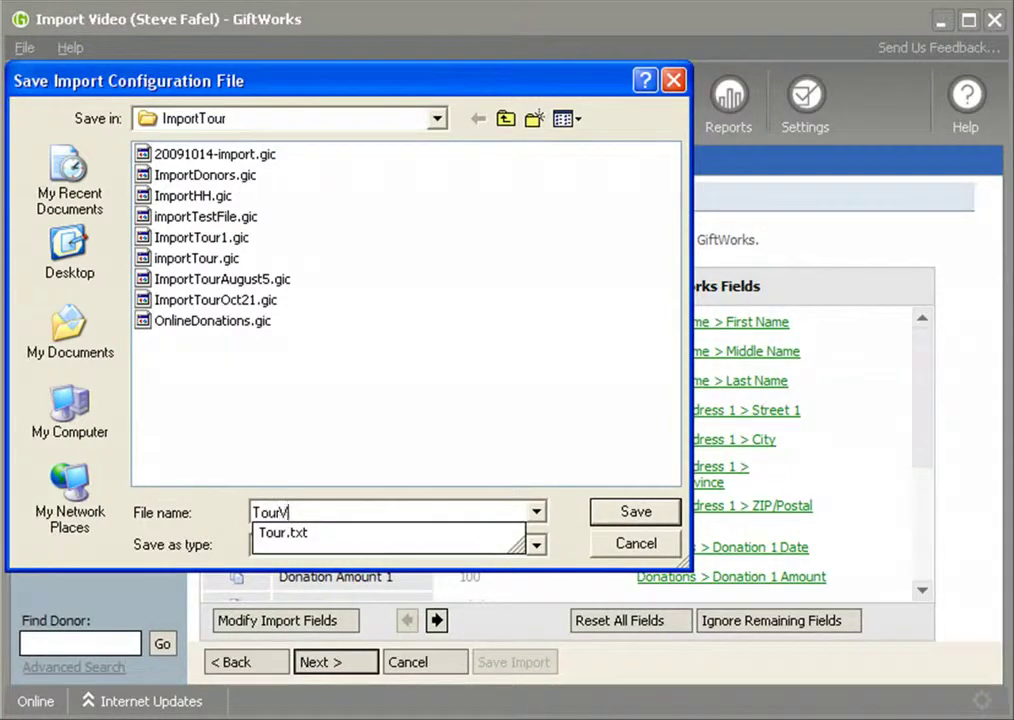
pyautogui.write('ideo')
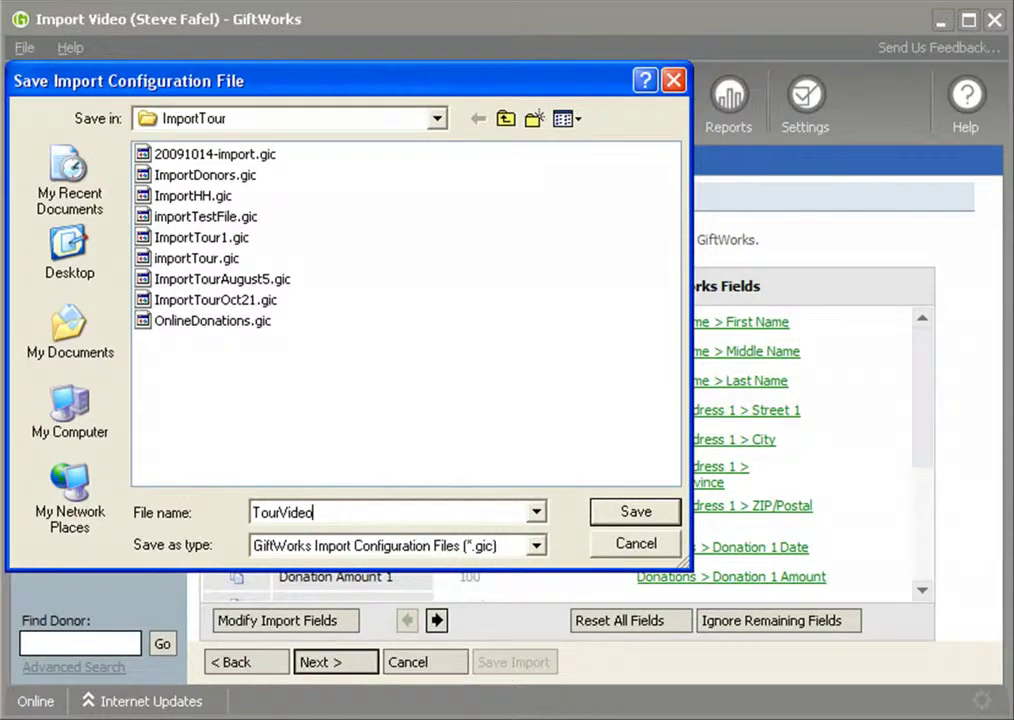
pyautogui.write('Mapp')
pyautogui.click(627, 516)
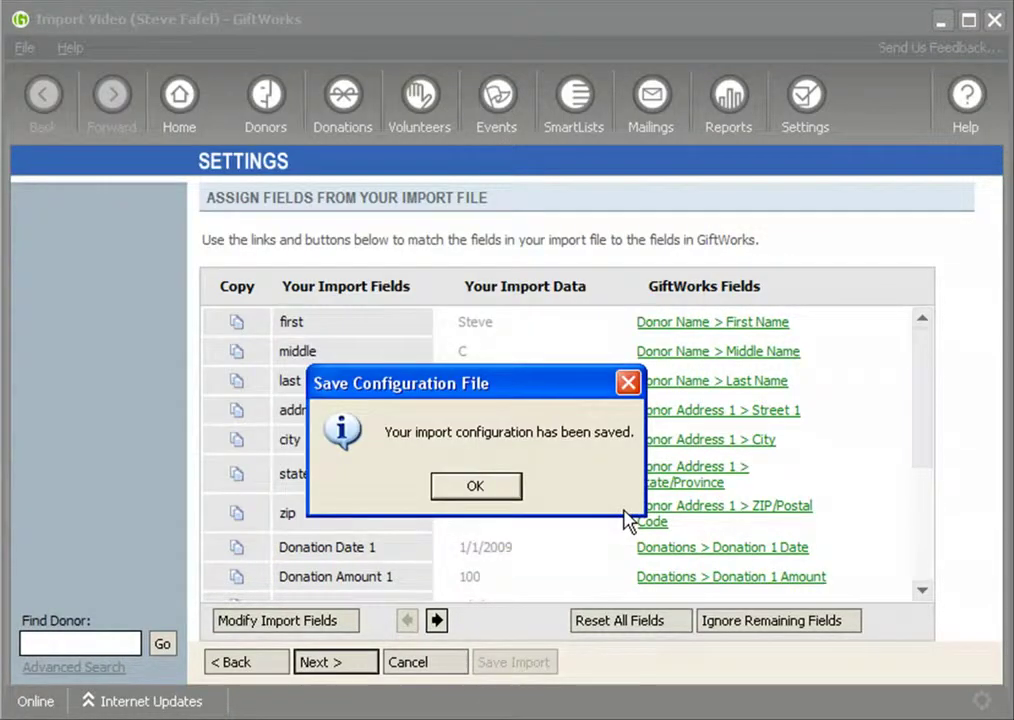
pyautogui.click(473, 497)
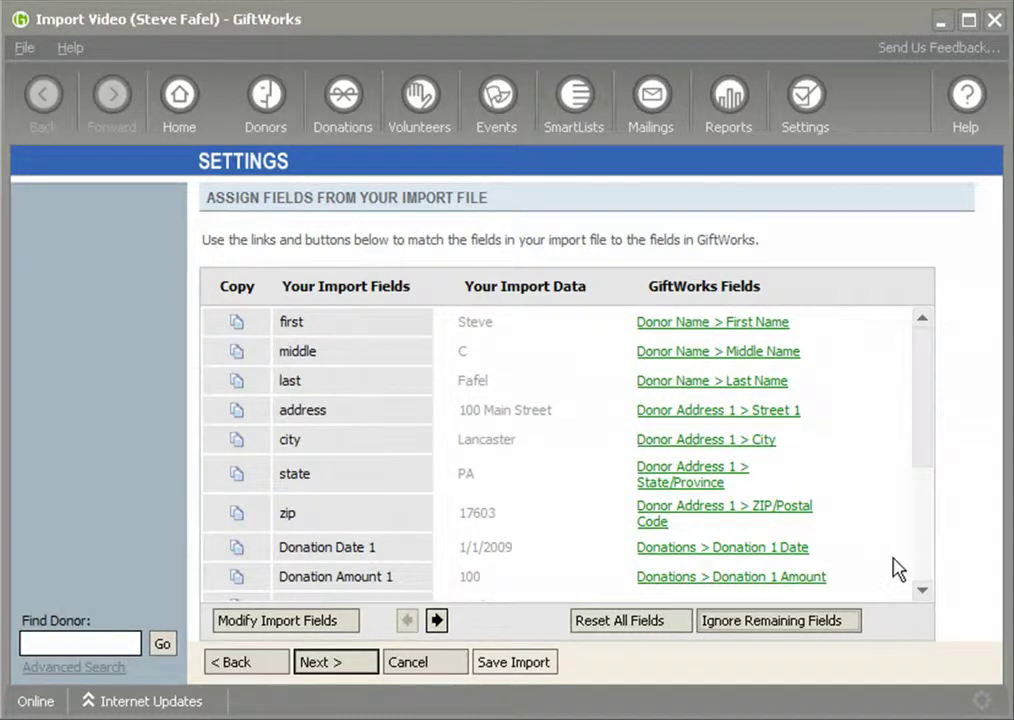
# Compare the import fields with their matched GiftWorks fields, from first through Email.
pyautogui.moveTo(928, 455); pyautogui.dragTo(928, 408)
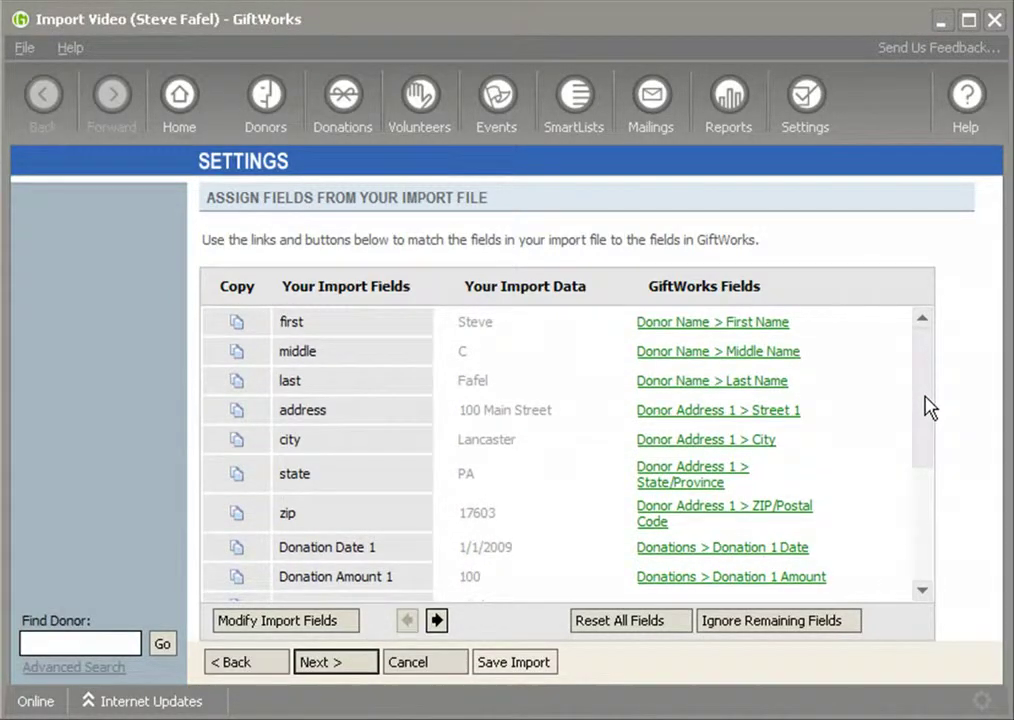
pyautogui.moveTo(928, 408); pyautogui.dragTo(928, 376)
pyautogui.moveTo(283, 286); pyautogui.dragTo(411, 288)
pyautogui.moveTo(650, 286); pyautogui.dragTo(762, 296)
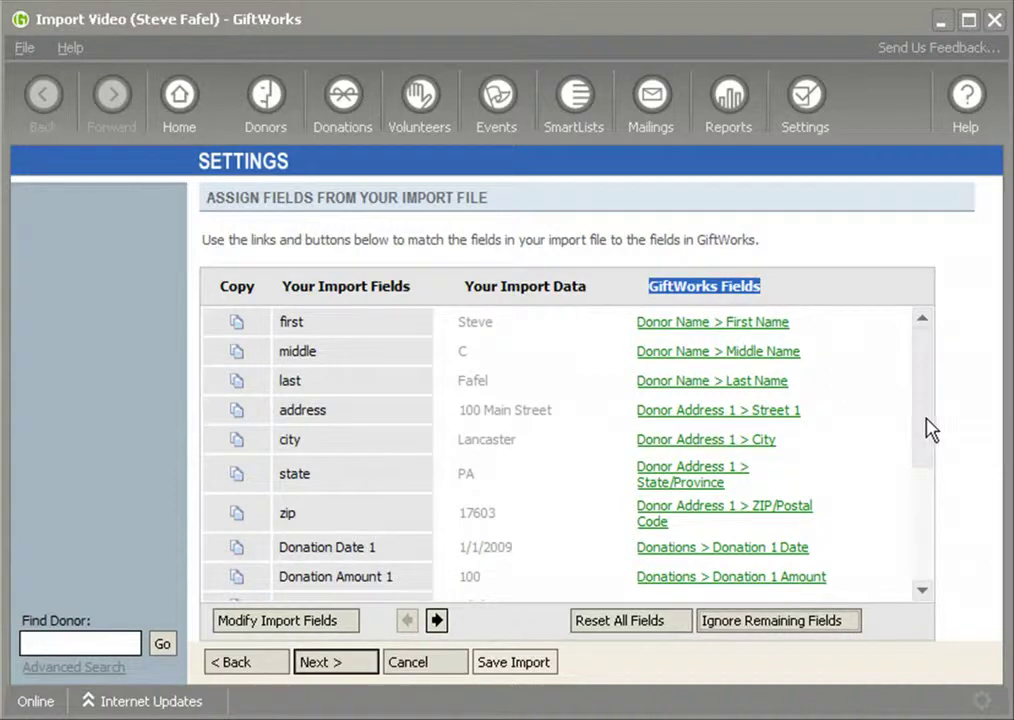
pyautogui.moveTo(927, 436); pyautogui.dragTo(799, 595)
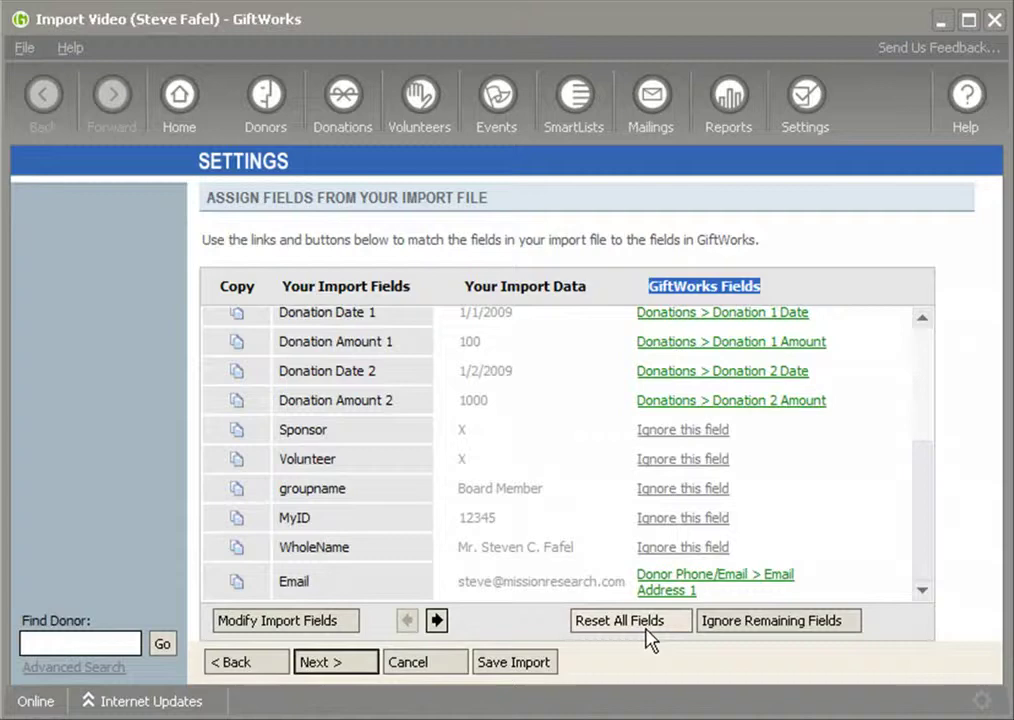
# Cancel the current import, discarding its information, and start importing a file again.
pyautogui.click(410, 664)
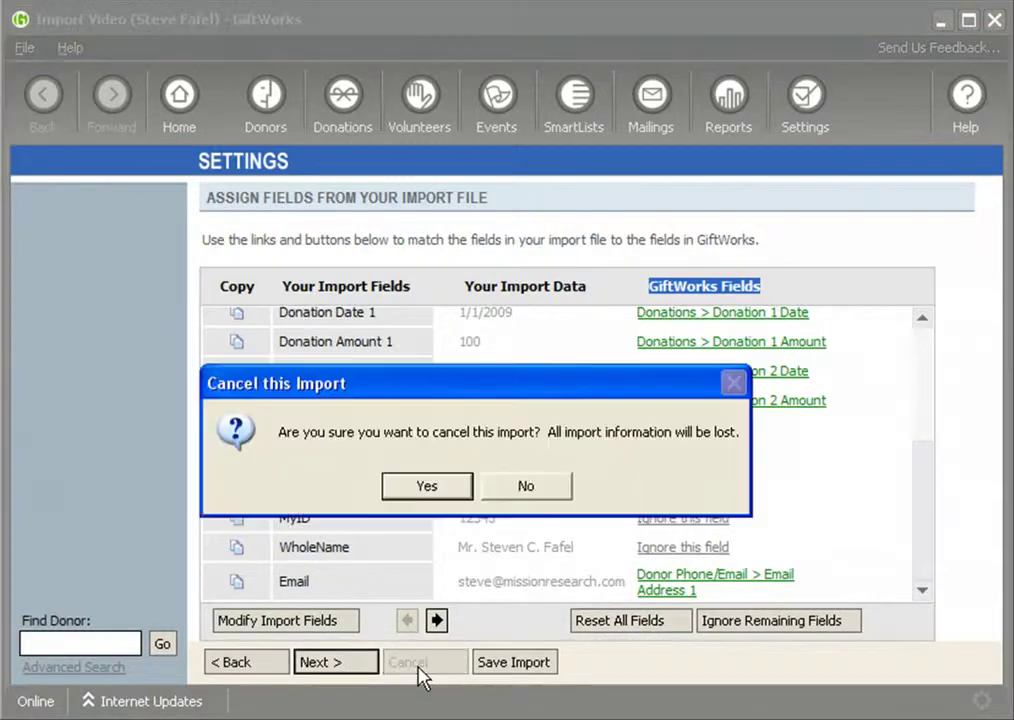
pyautogui.click(430, 490)
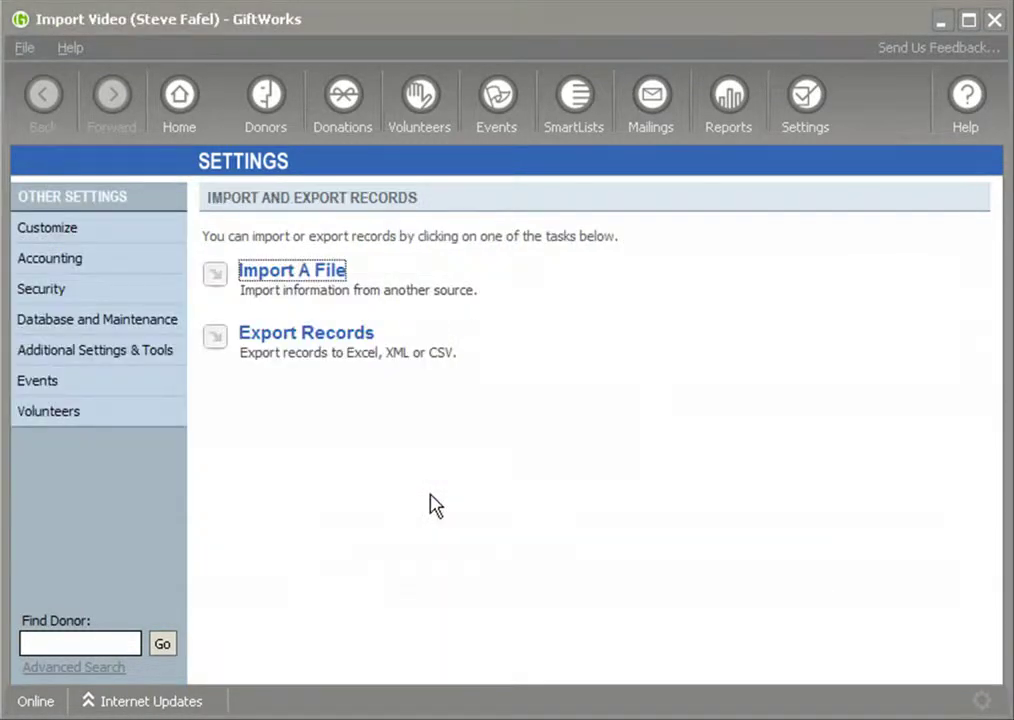
pyautogui.click(292, 284)
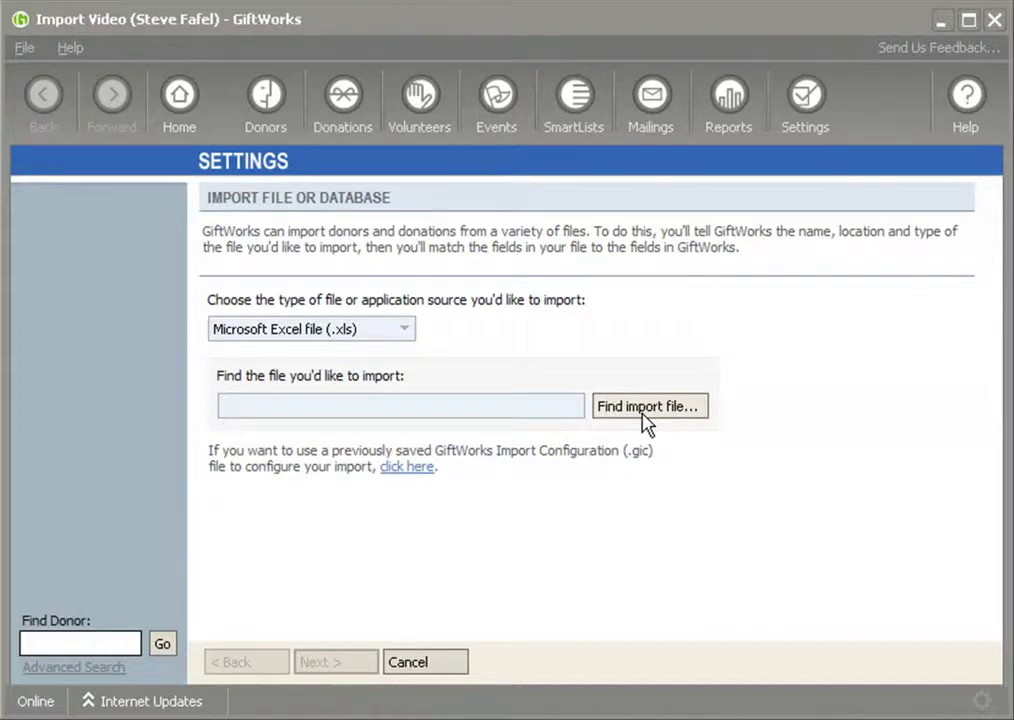
# Load the previously saved import configuration file TourVideoImport.gic to configure the Excel import.
pyautogui.click(406, 470)
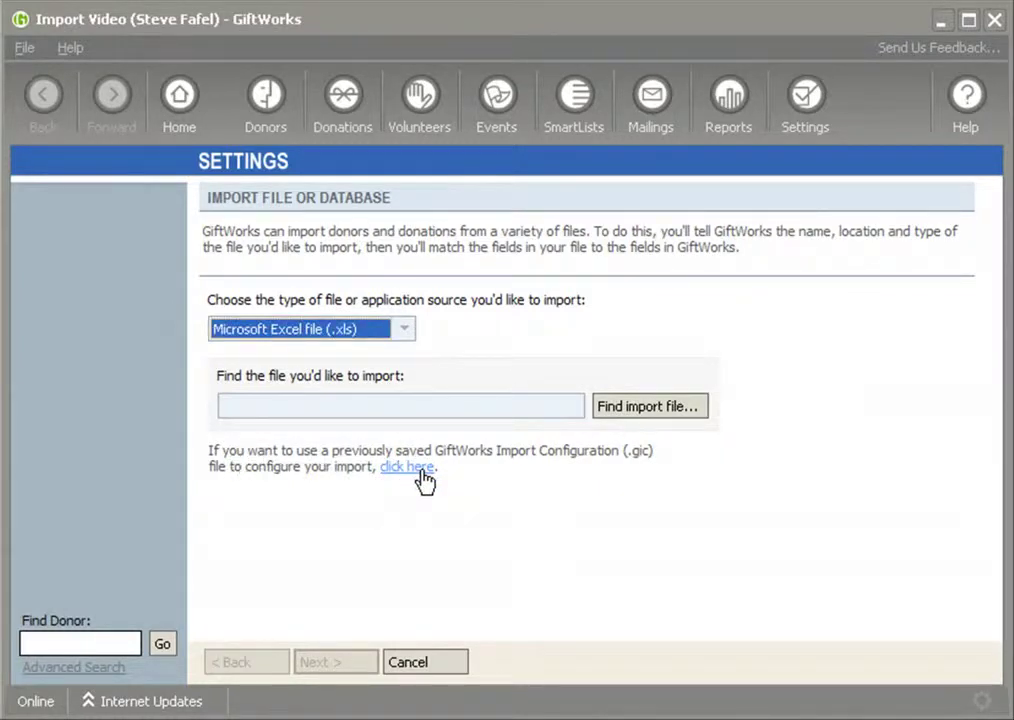
pyautogui.click(419, 469)
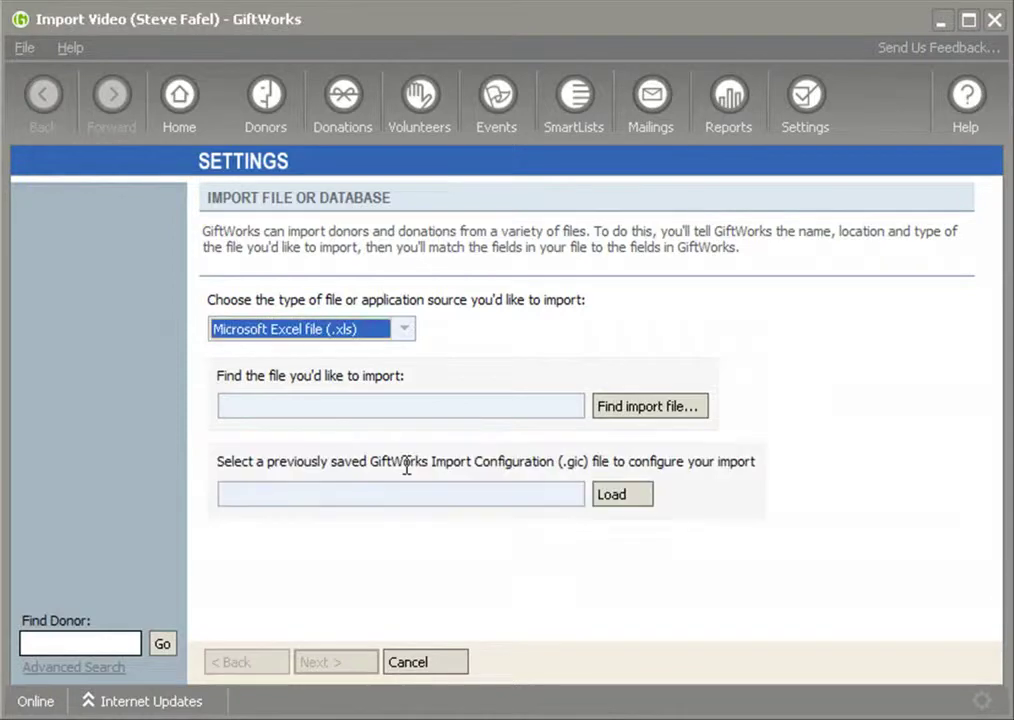
pyautogui.click(637, 508)
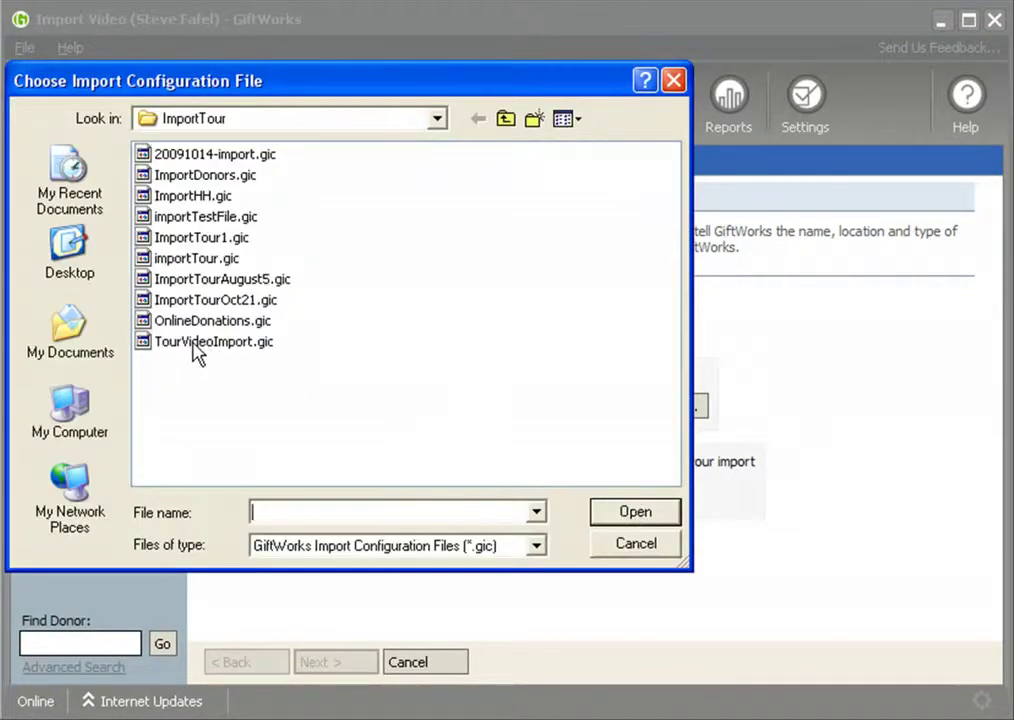
pyautogui.click(183, 342)
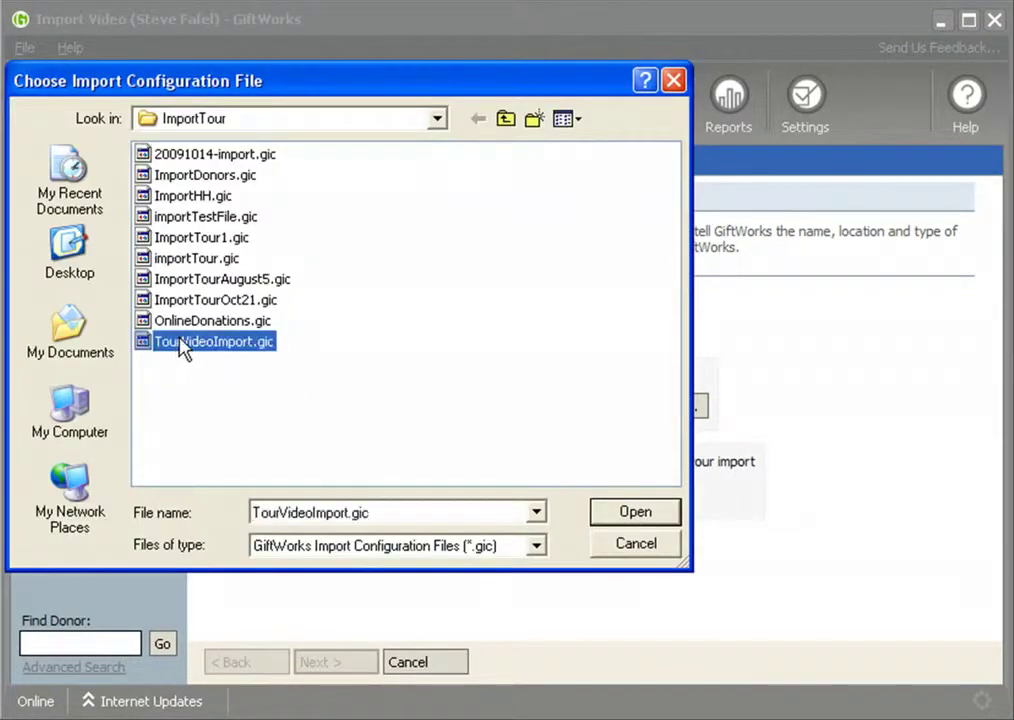
pyautogui.click(637, 514)
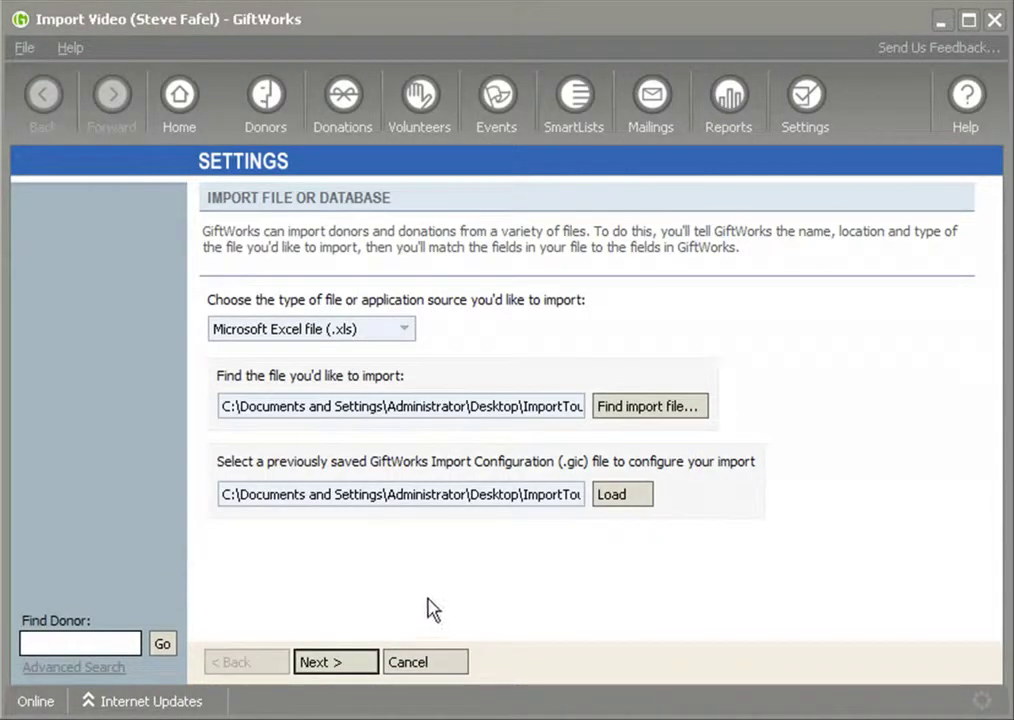
# Continue with the loaded import settings to the field assignment page and check the restored field matches.
pyautogui.click(342, 665)
pyautogui.click(338, 663)
pyautogui.click(345, 668)
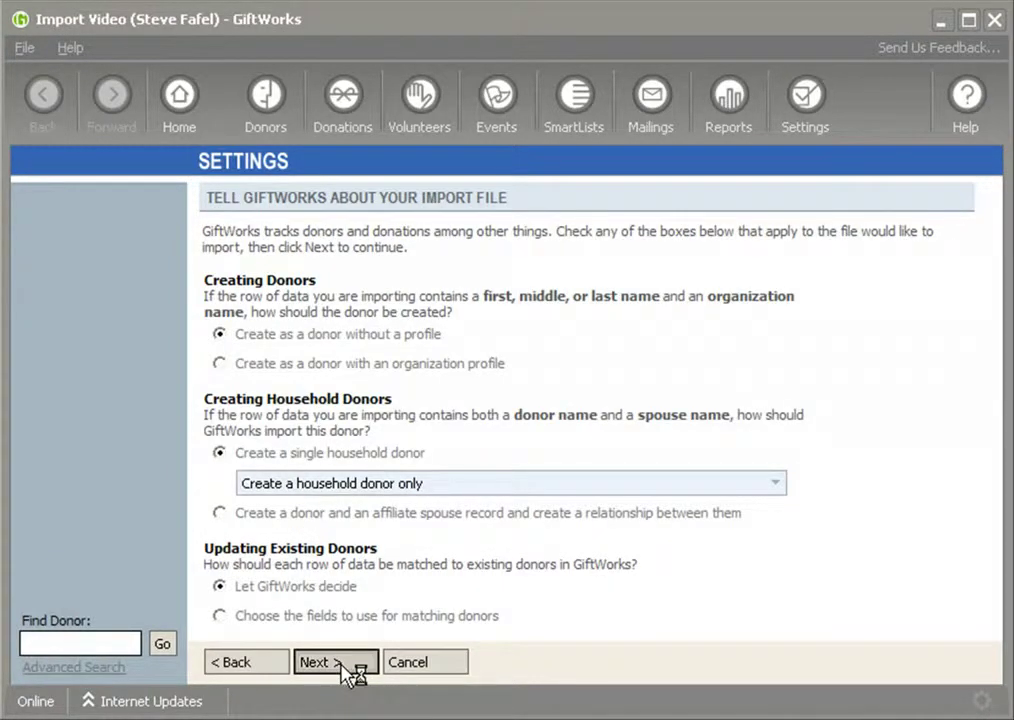
pyautogui.moveTo(925, 423); pyautogui.dragTo(905, 408)
pyautogui.scroll(-1, 890, 400)
pyautogui.scroll(1, 918, 395)
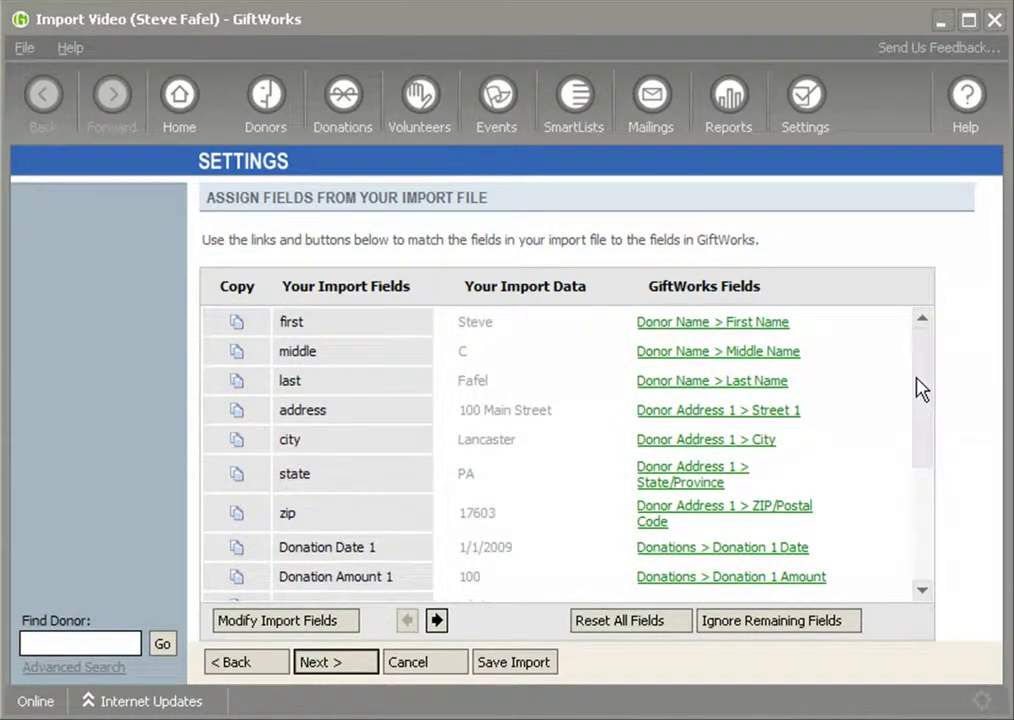